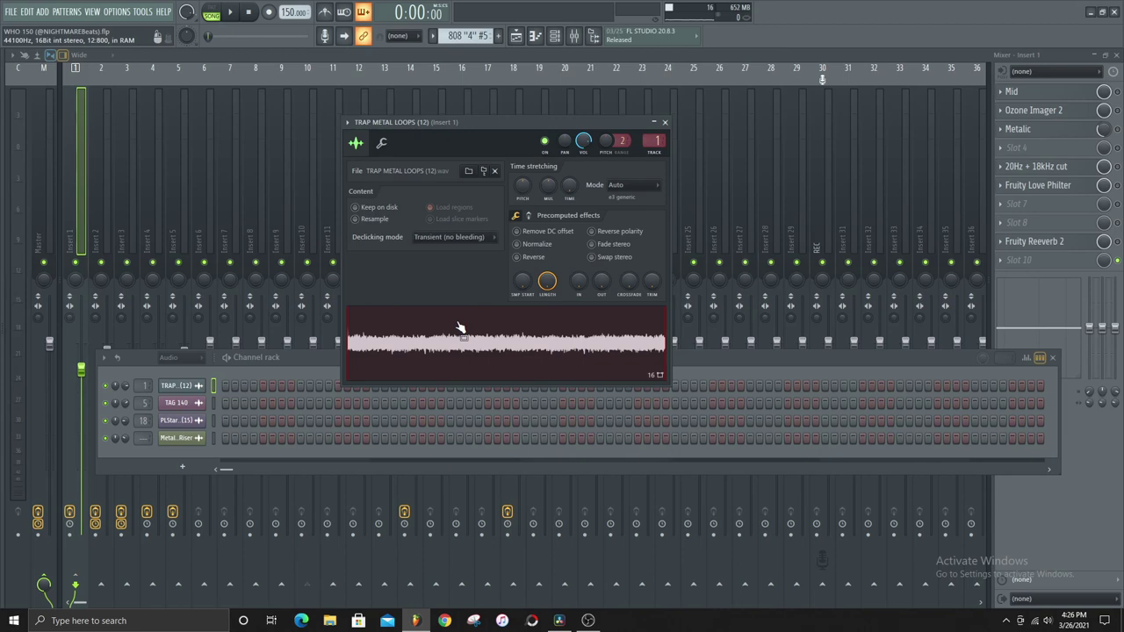
Inspect Insert 1's Mid, Ozone Imager 2 and Metalic effects, moving the Mid window aside.
click(1014, 91)
drag(144, 171, 176, 177)
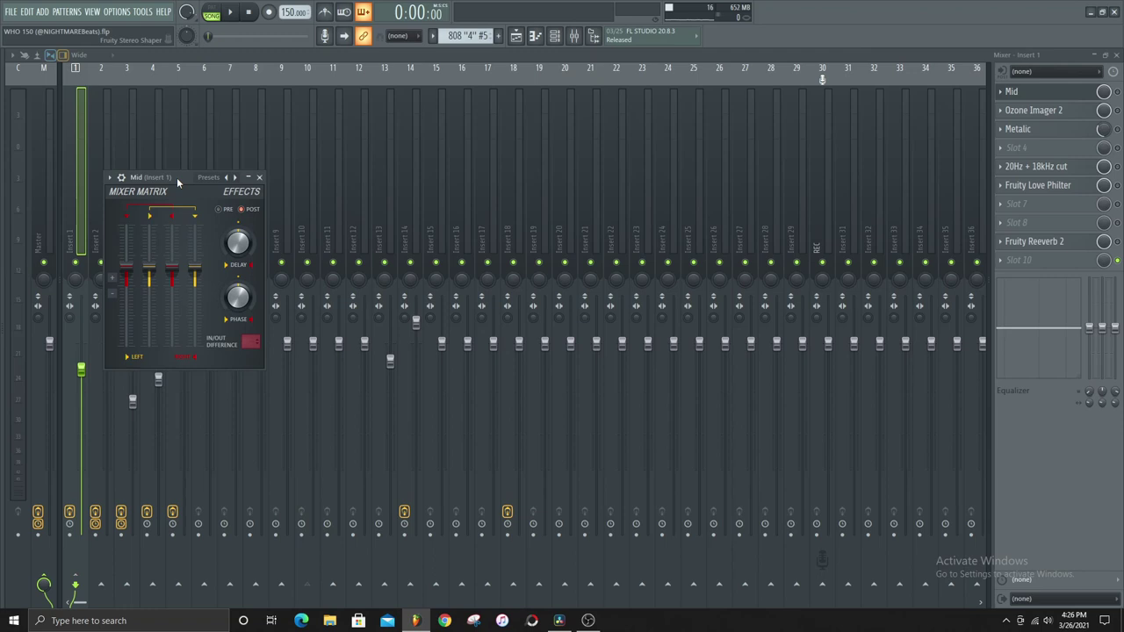
click(1036, 110)
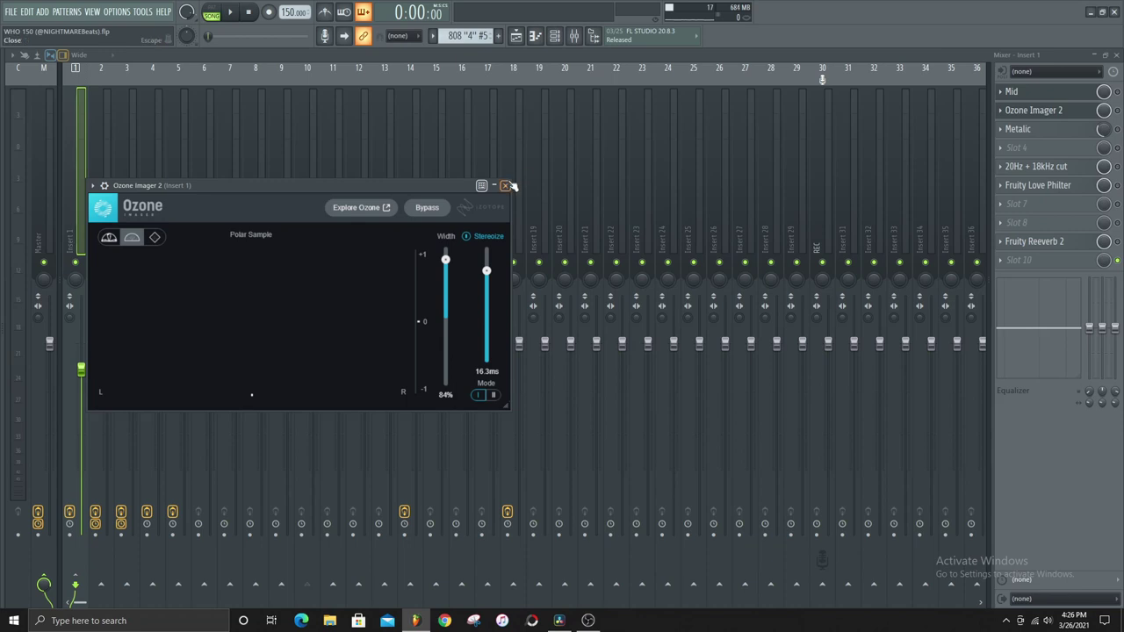
click(1020, 130)
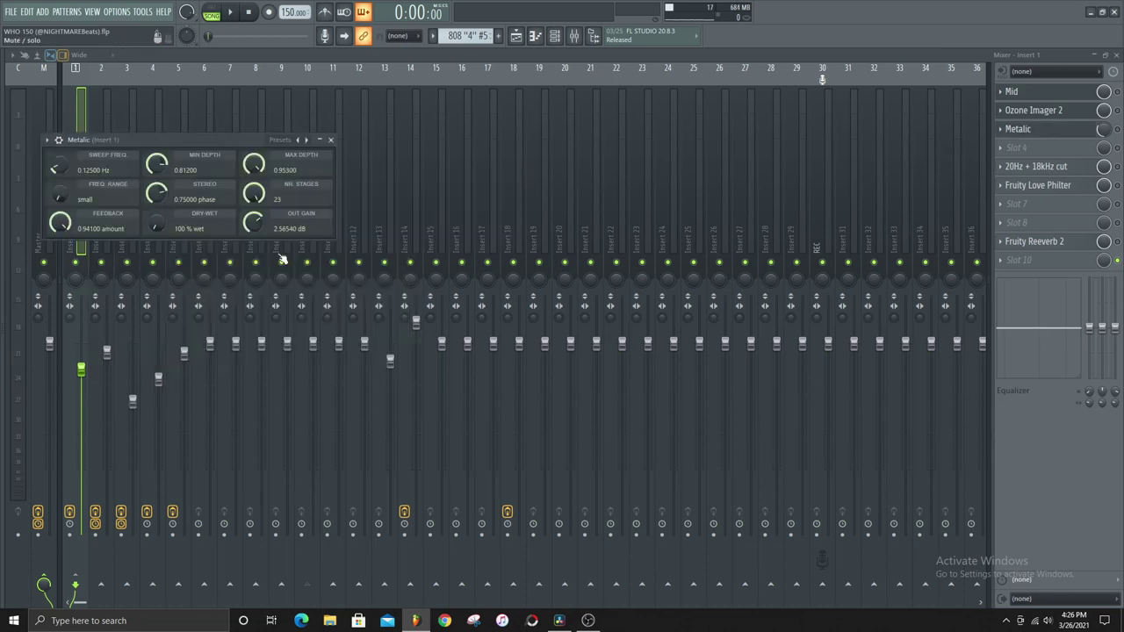
click(331, 141)
Review the 20Hz + 18kHz cut EQ, Love Philter and Reeverb 2, then show the channel rack.
click(1041, 168)
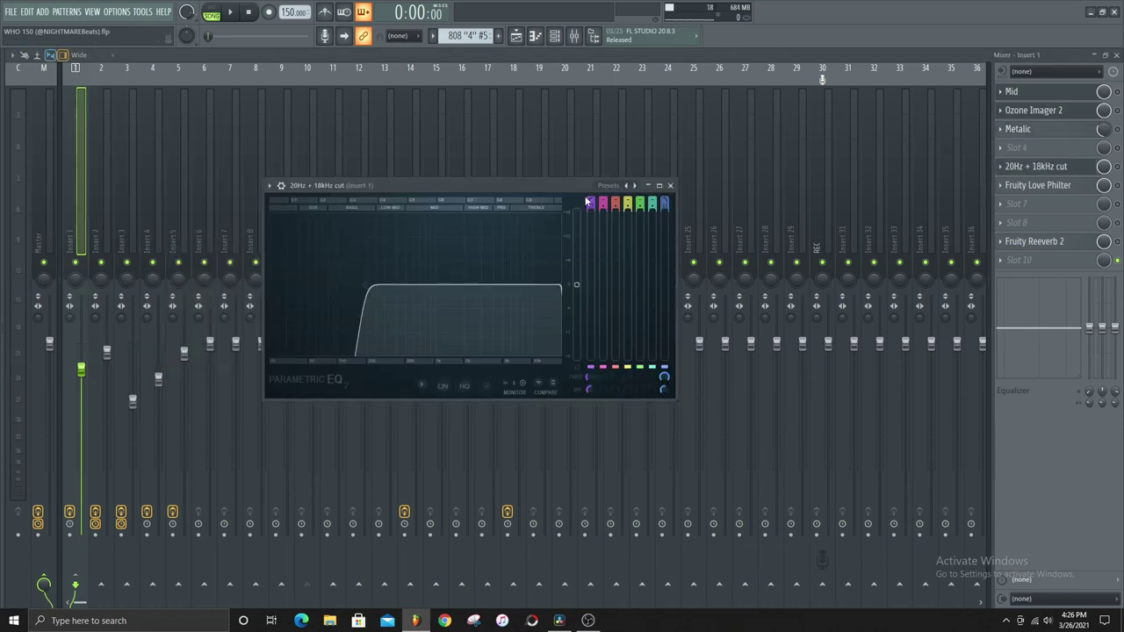
click(670, 186)
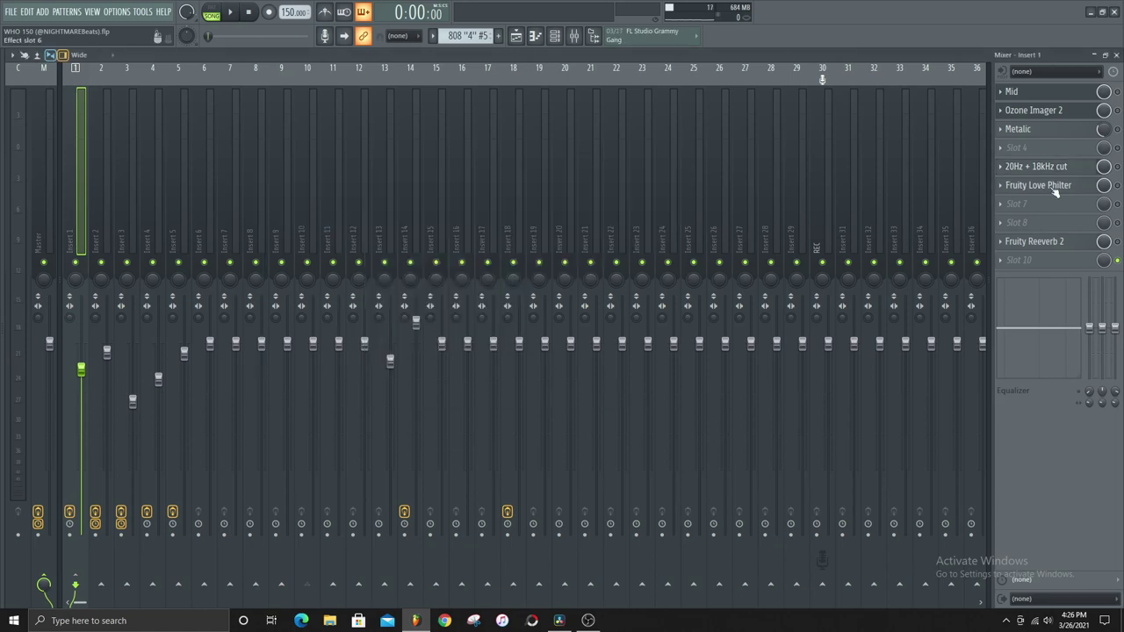
click(1053, 187)
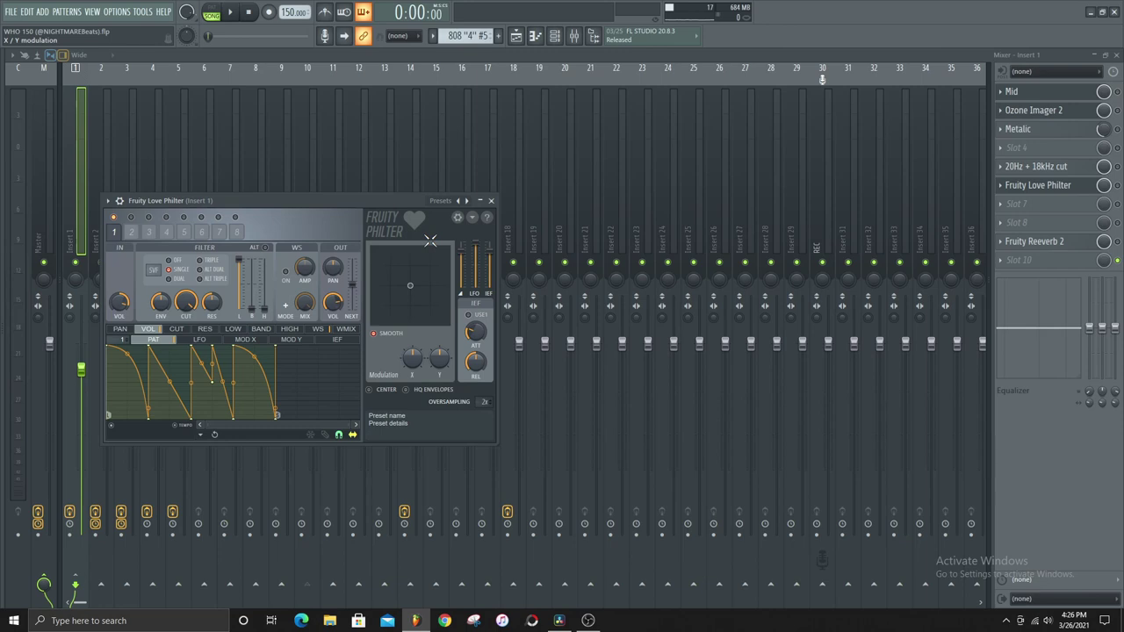
click(491, 201)
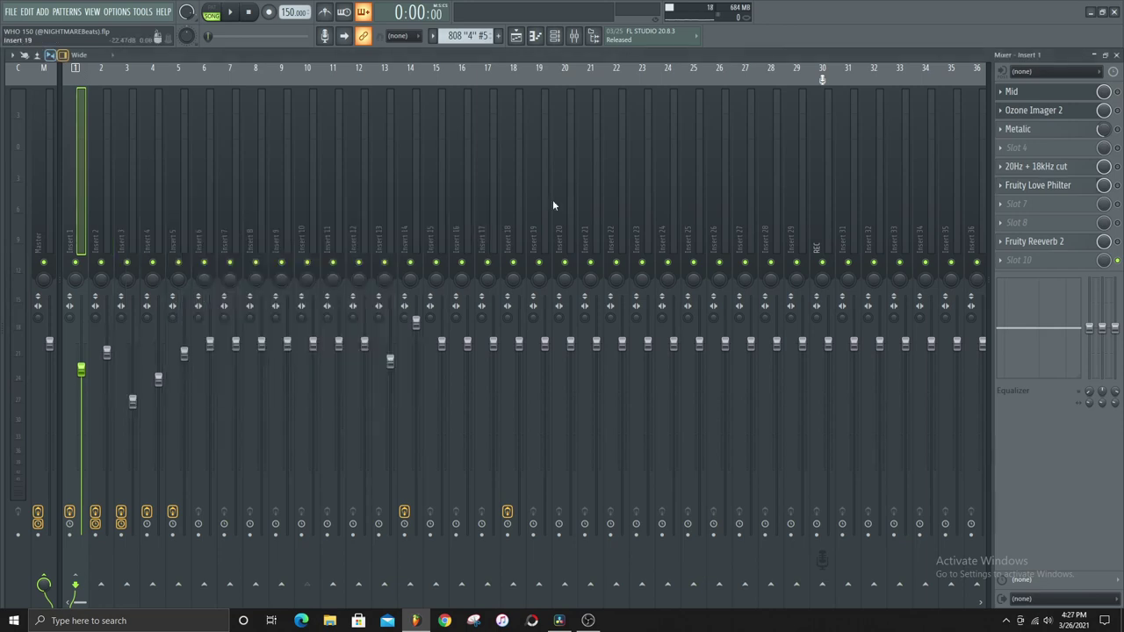
click(1012, 243)
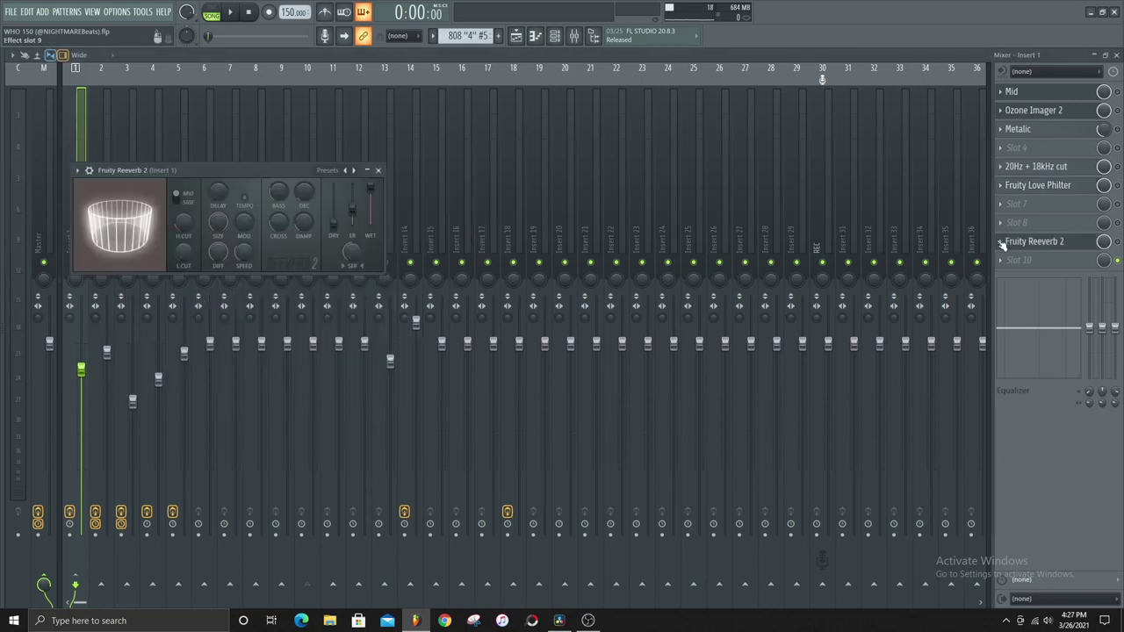
click(380, 173)
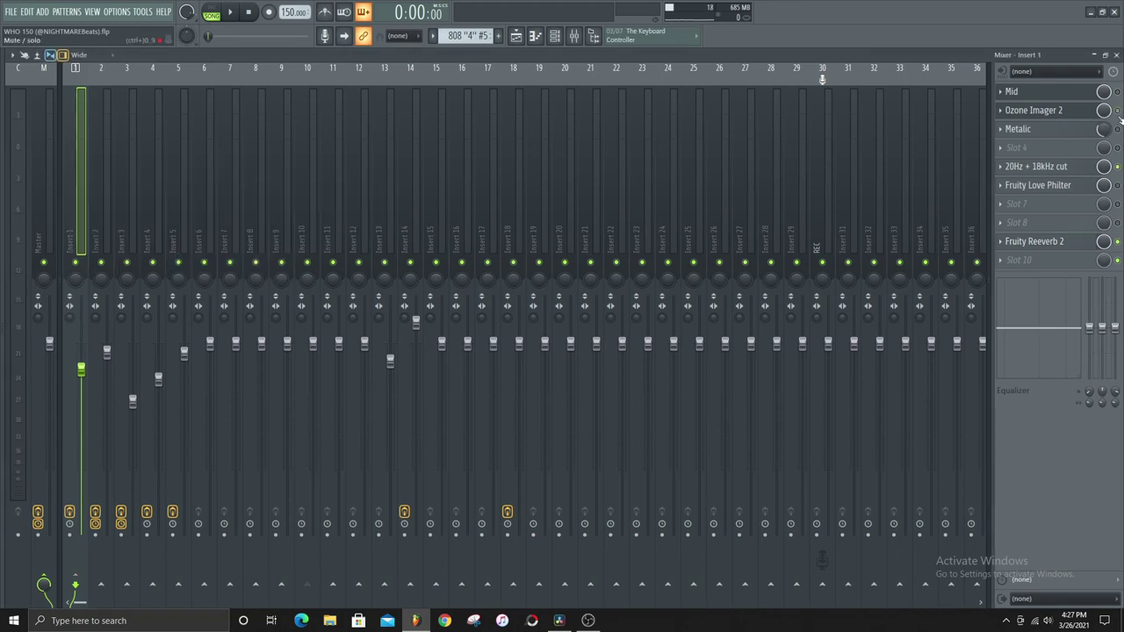
click(554, 36)
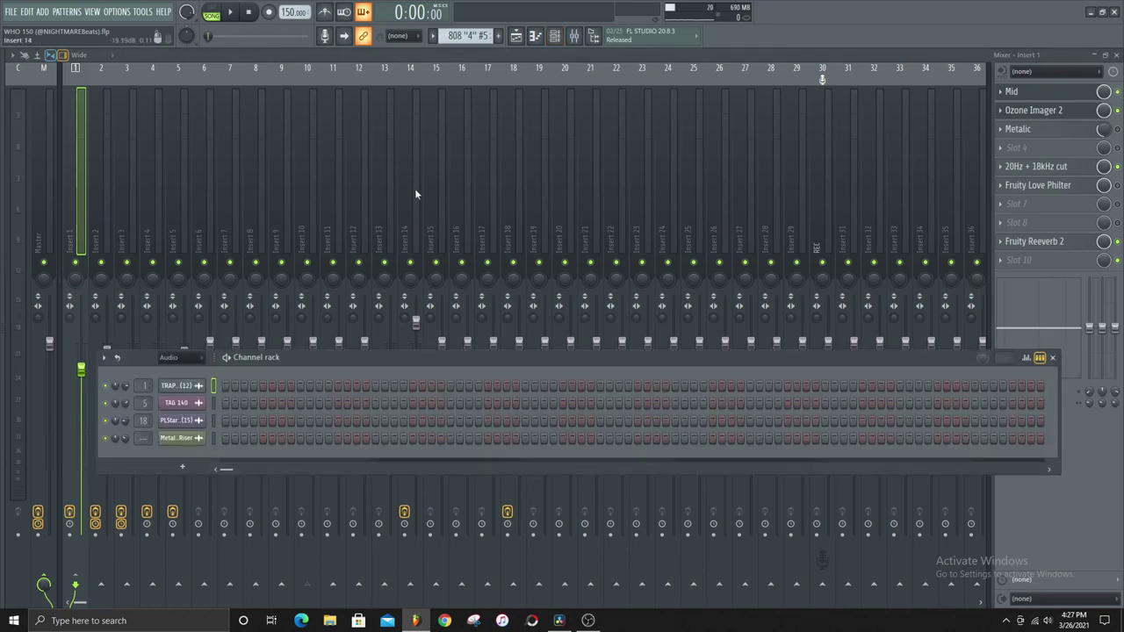
Open the TRAP (12) channel, then view the Playlist arrangement with its automation lanes.
click(188, 388)
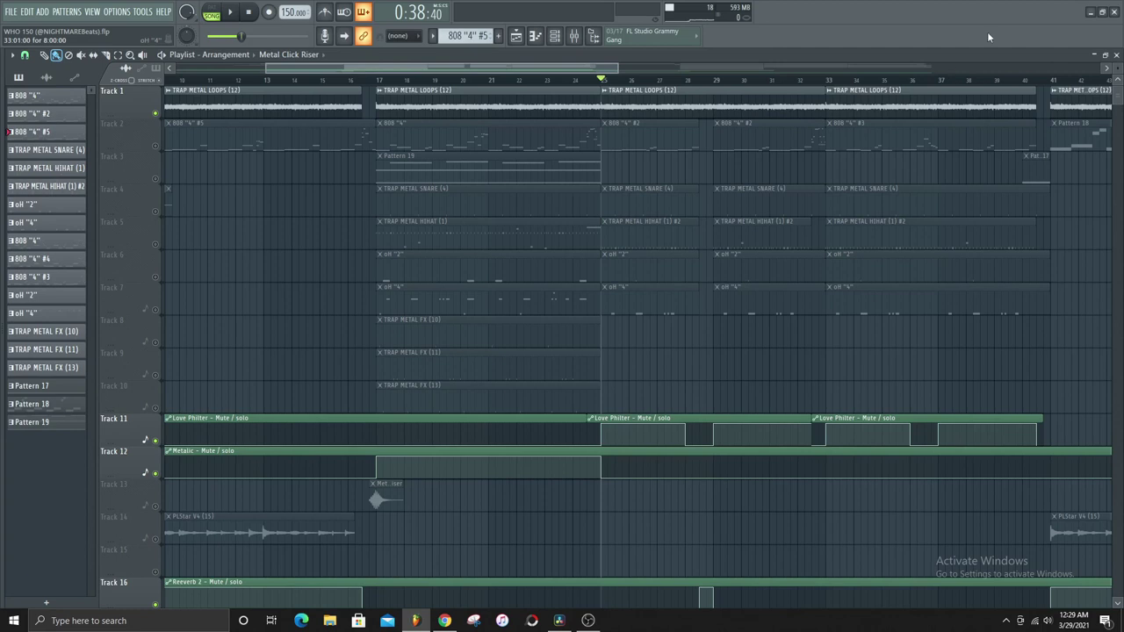
Play the arrangement, scroll through the automation lanes, then restart playback from bar 17.
key(space)
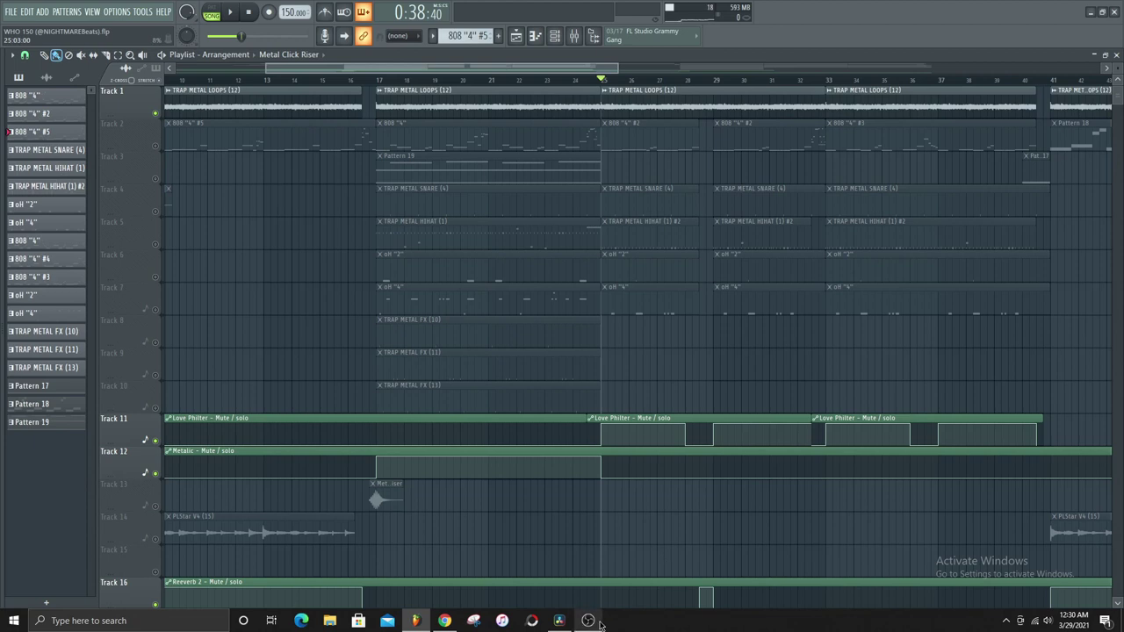
scroll(702, 494, down, 2)
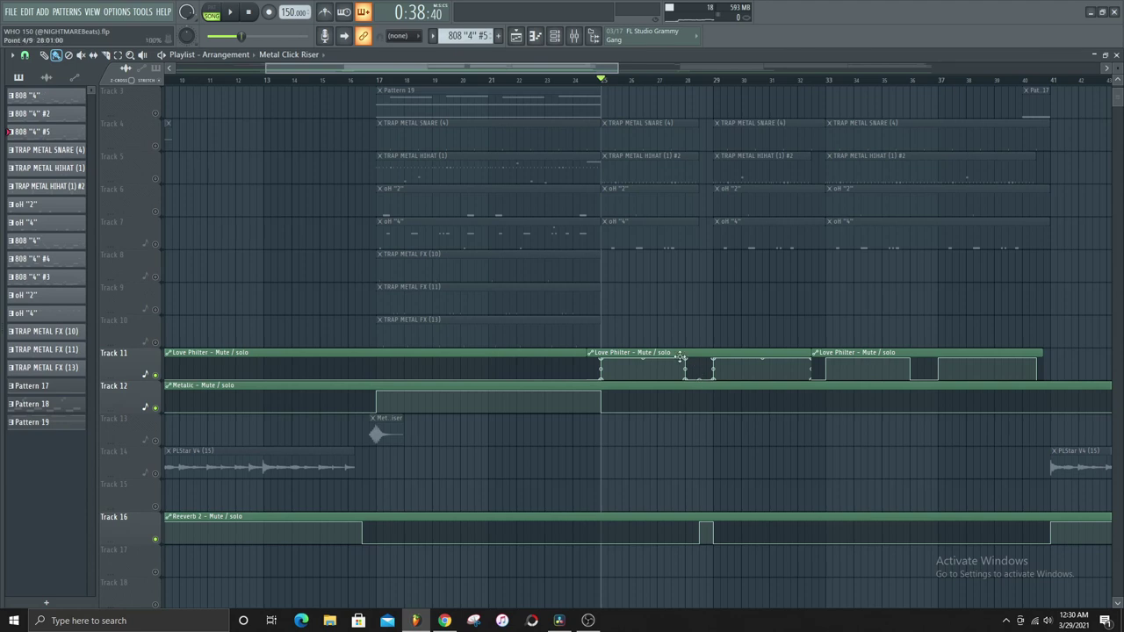
scroll(692, 365, up, 2)
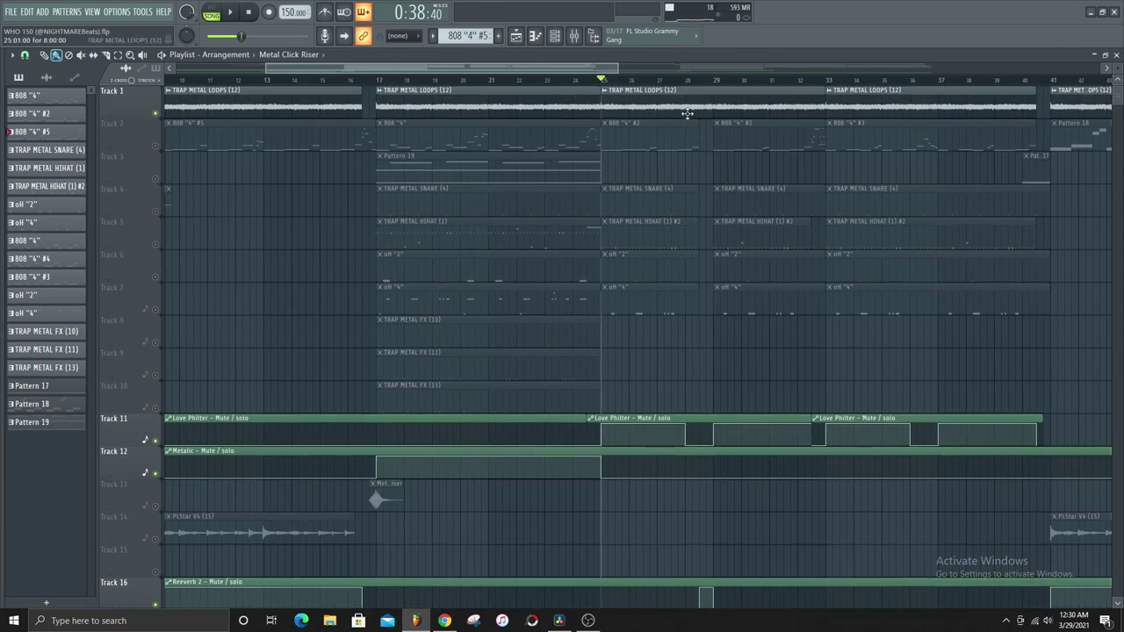
scroll(715, 289, down, 3)
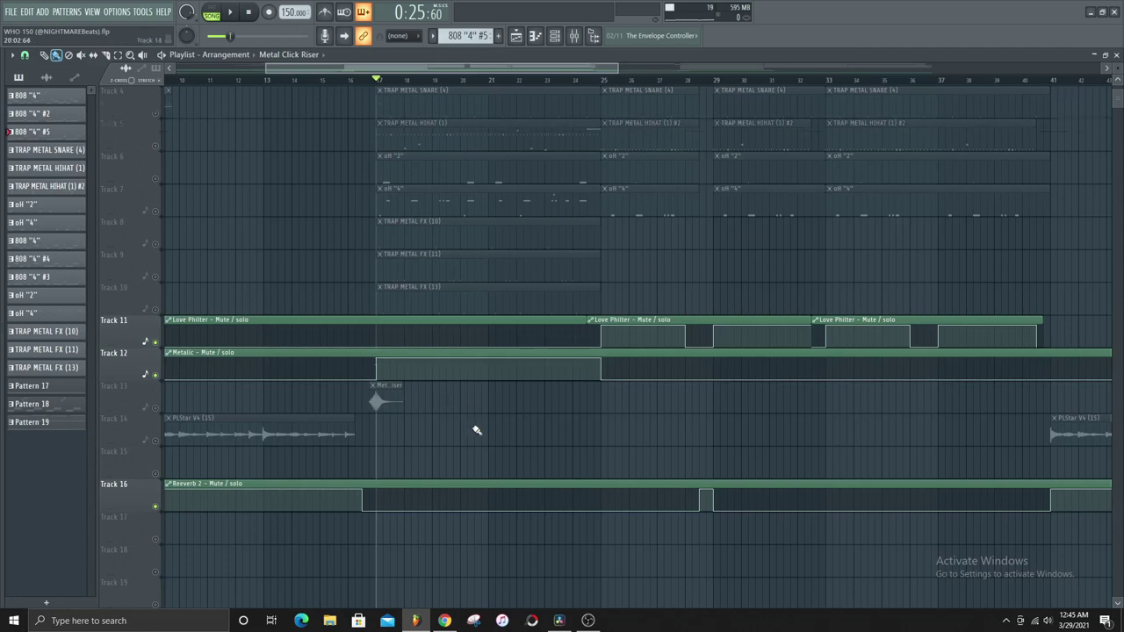
scroll(470, 431, up, 3)
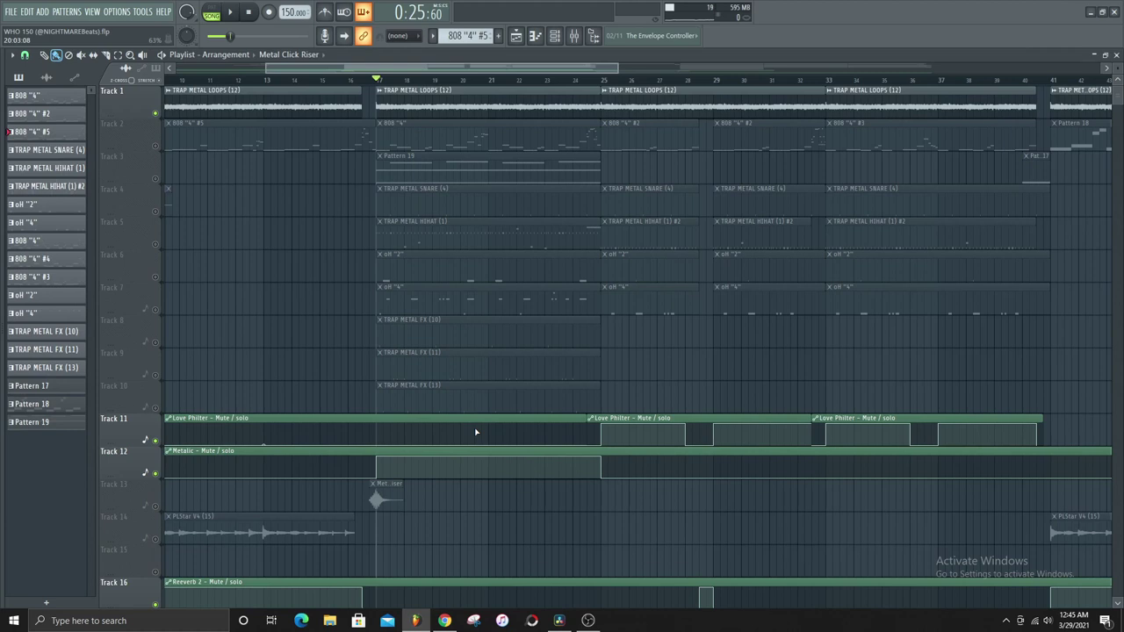
key(space)
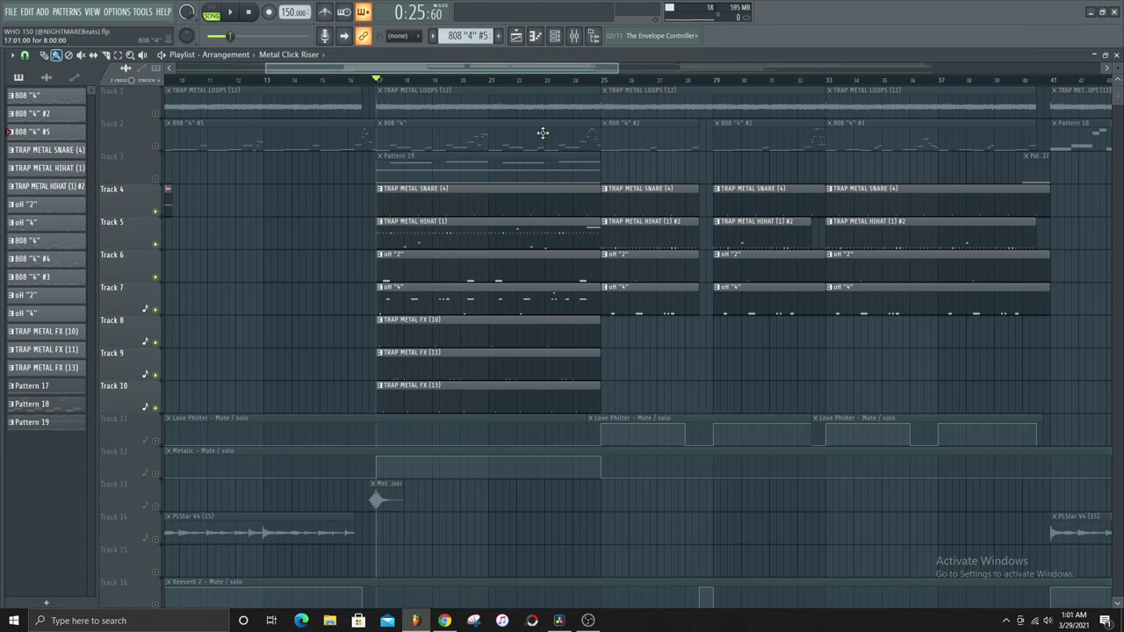
Select the oH "4" clip, then make TRAP METAL SNARE (4) the current pattern.
click(463, 296)
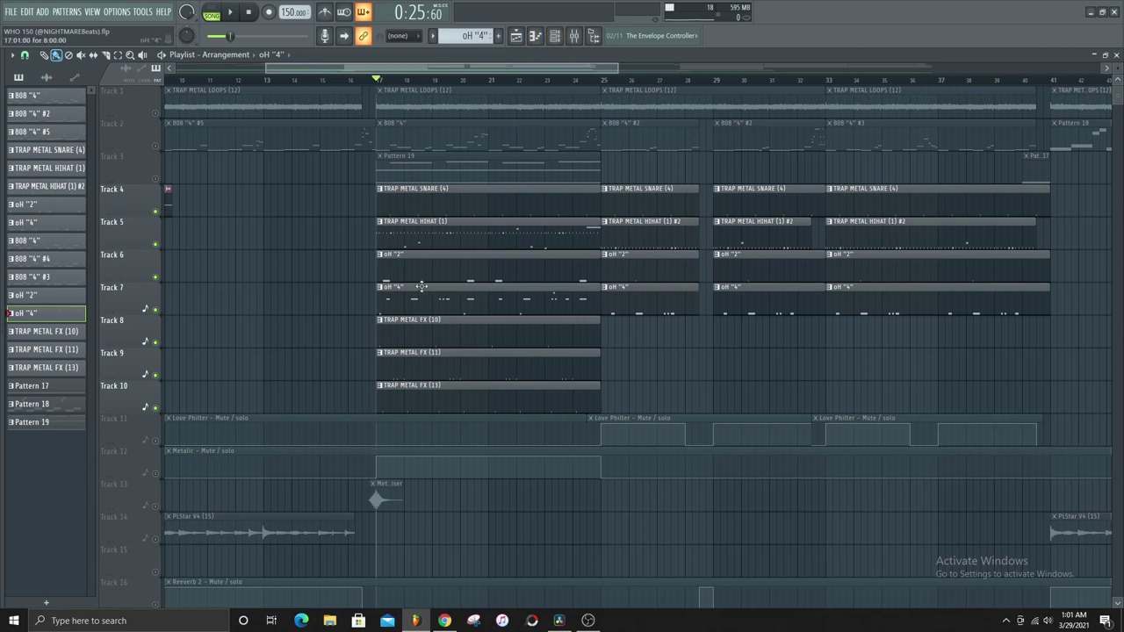
click(433, 210)
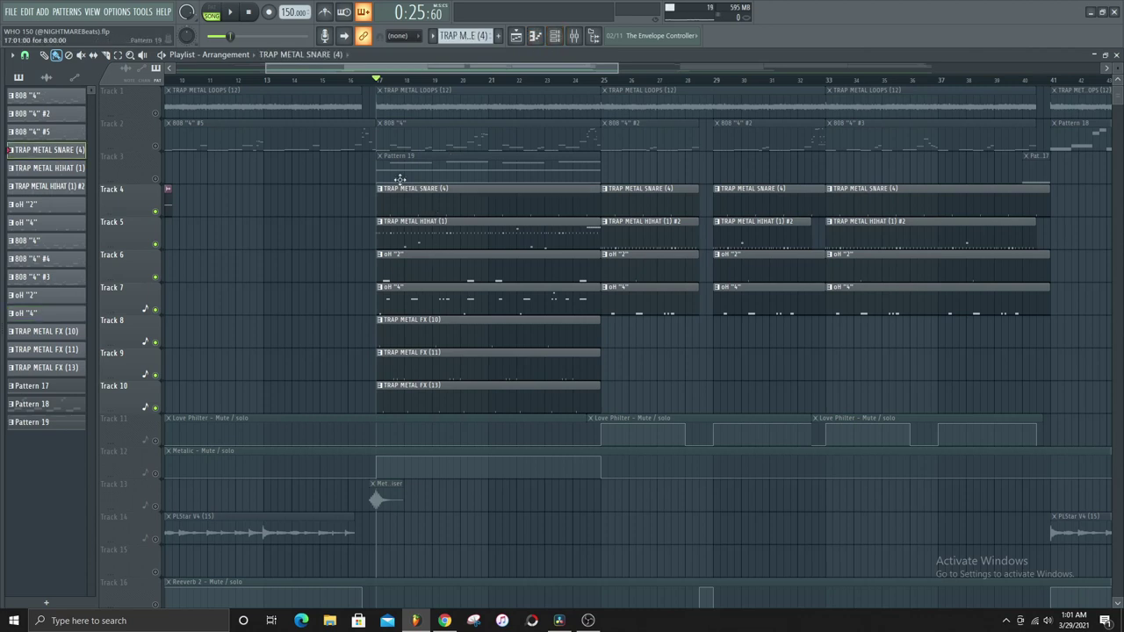
click(554, 35)
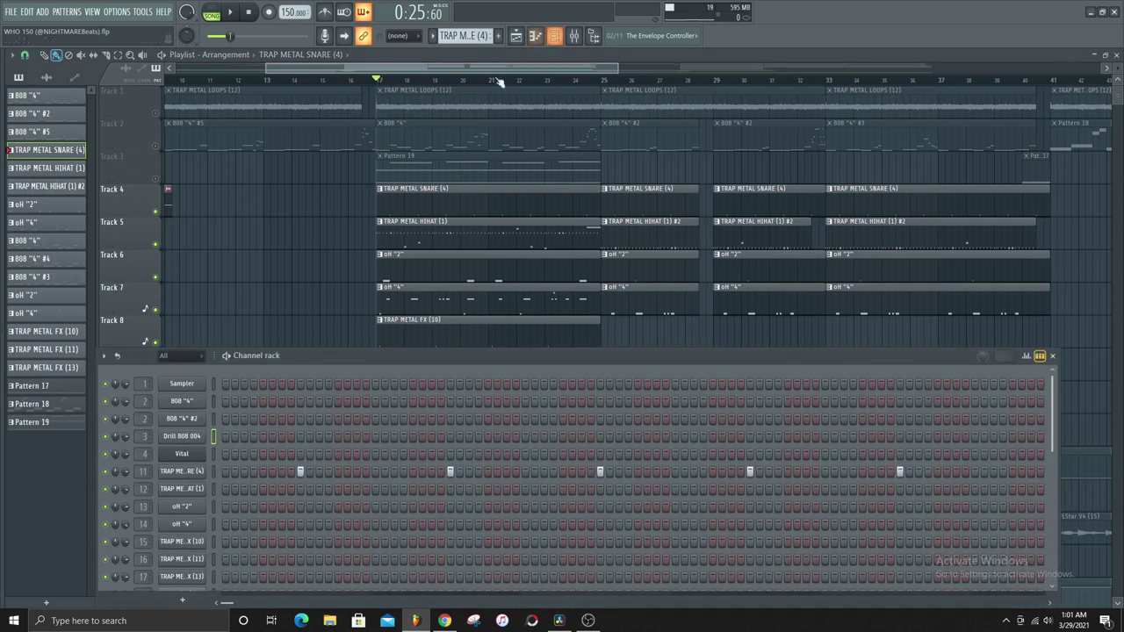
click(215, 471)
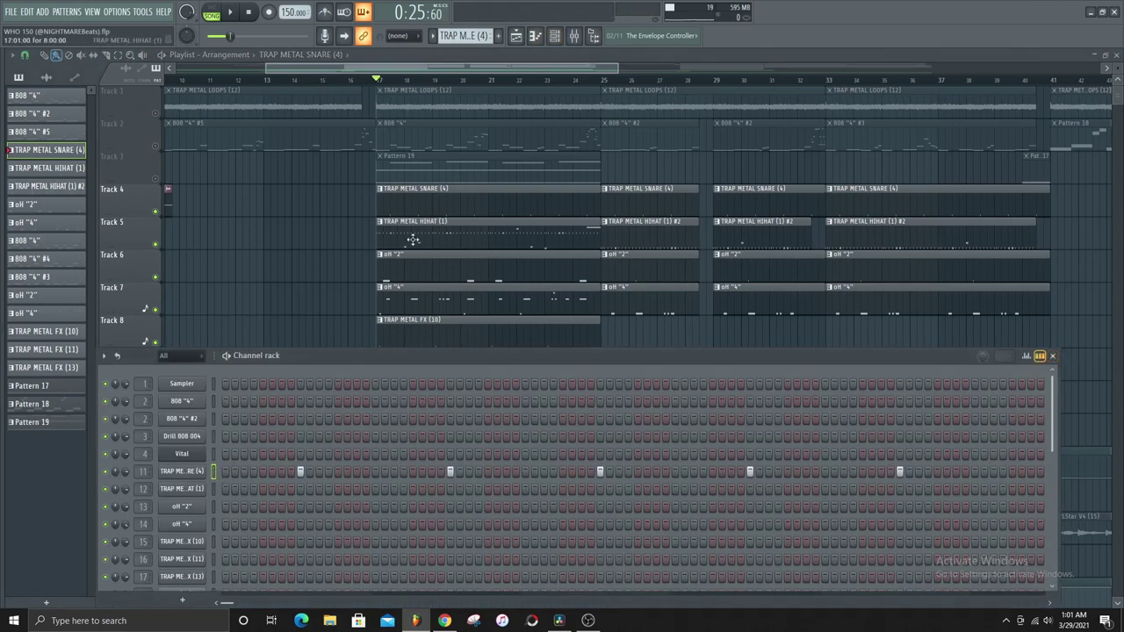
click(214, 507)
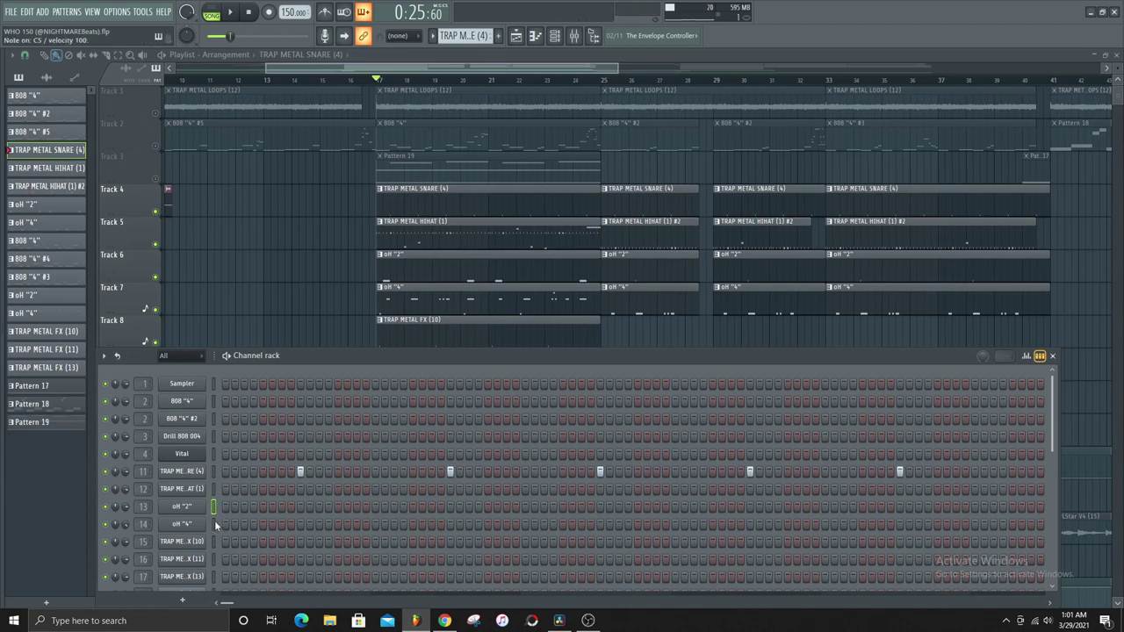
click(214, 524)
click(216, 542)
click(213, 575)
scroll(212, 574, down, 3)
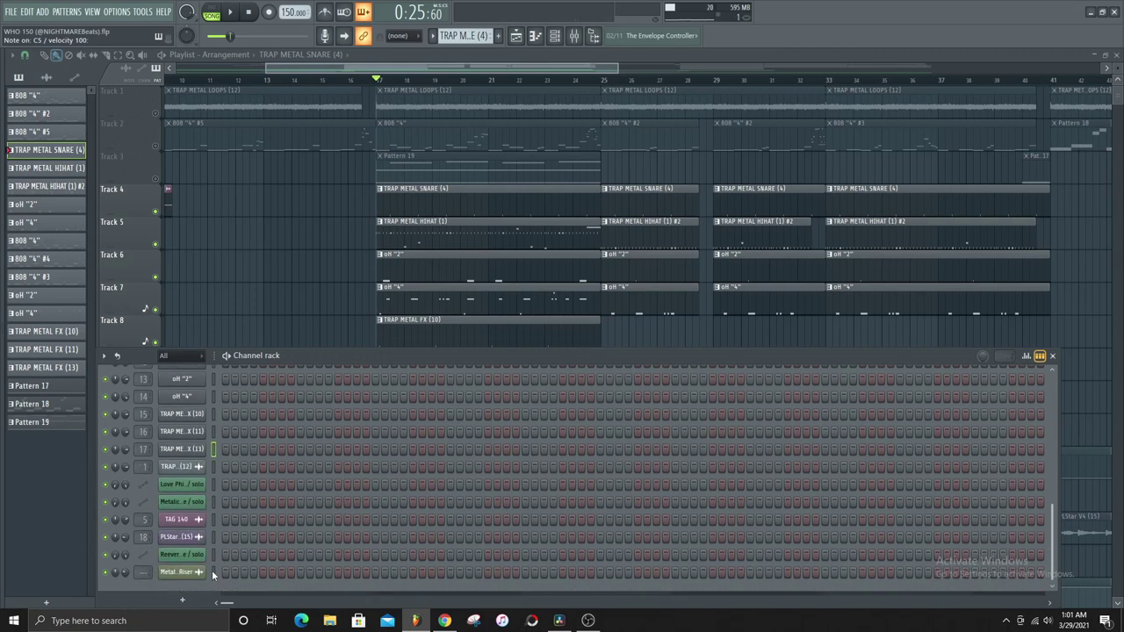
scroll(240, 438, up, 5)
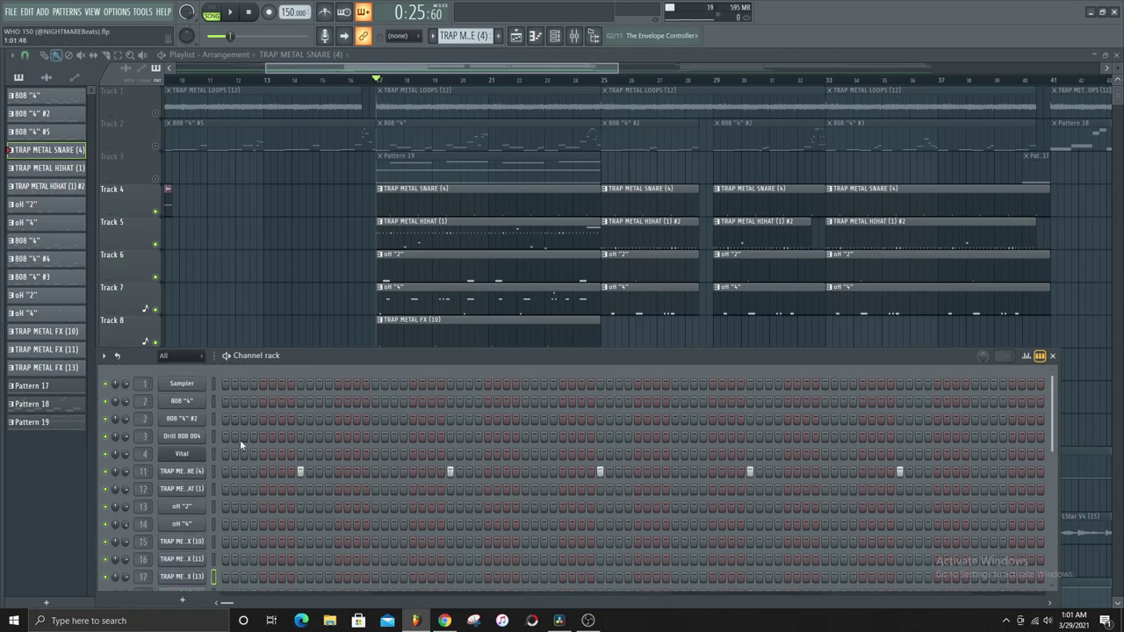
click(1053, 355)
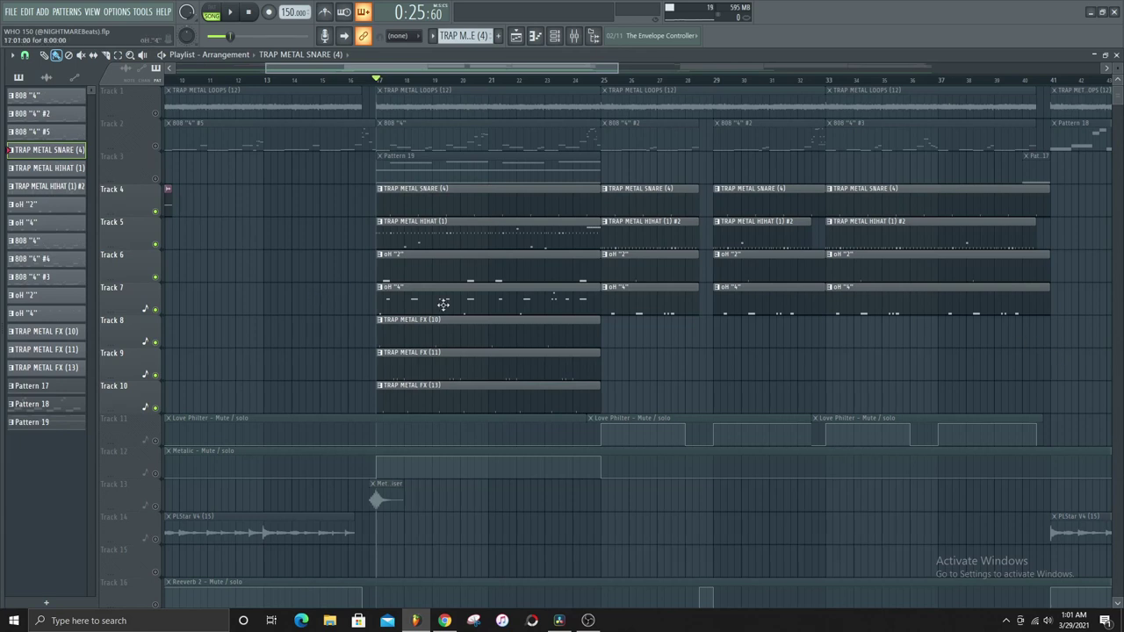
key(space)
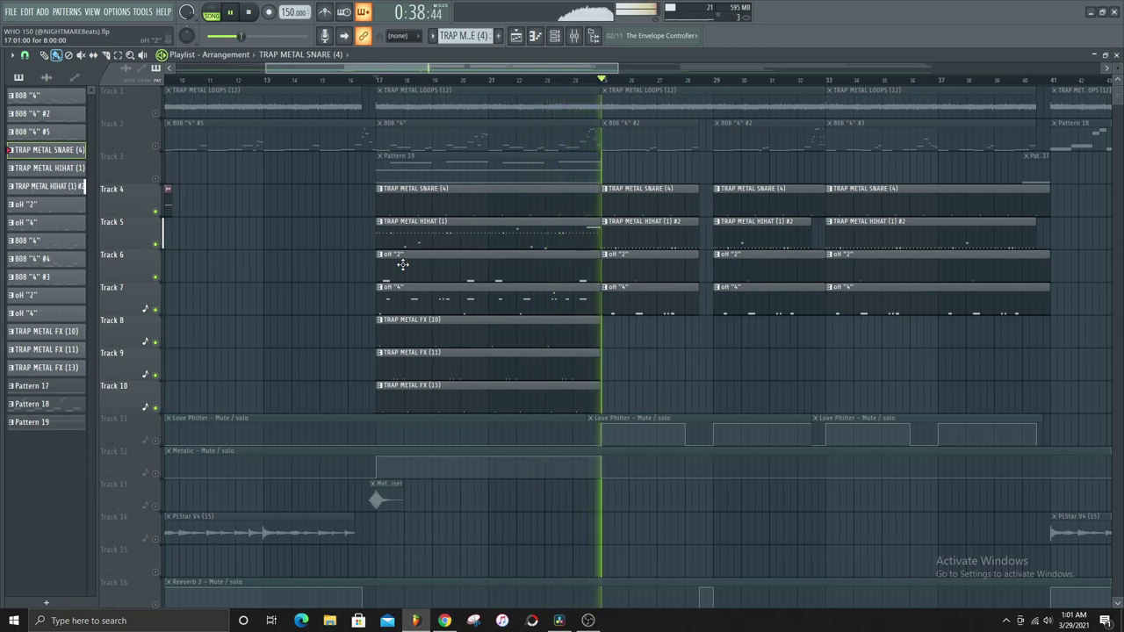
key(space)
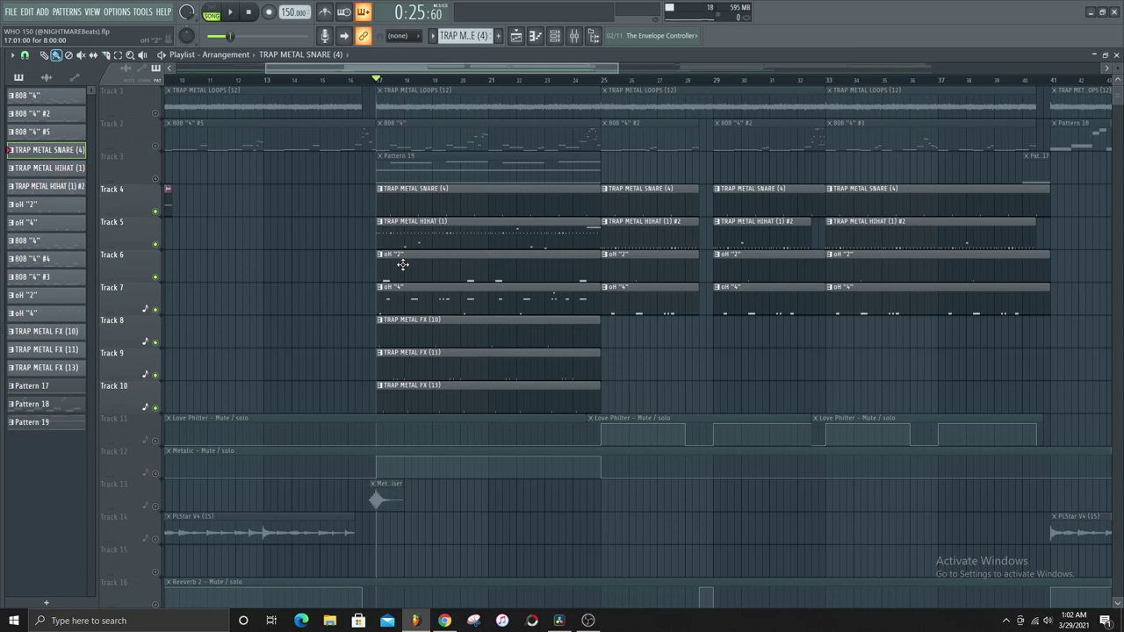
click(418, 303)
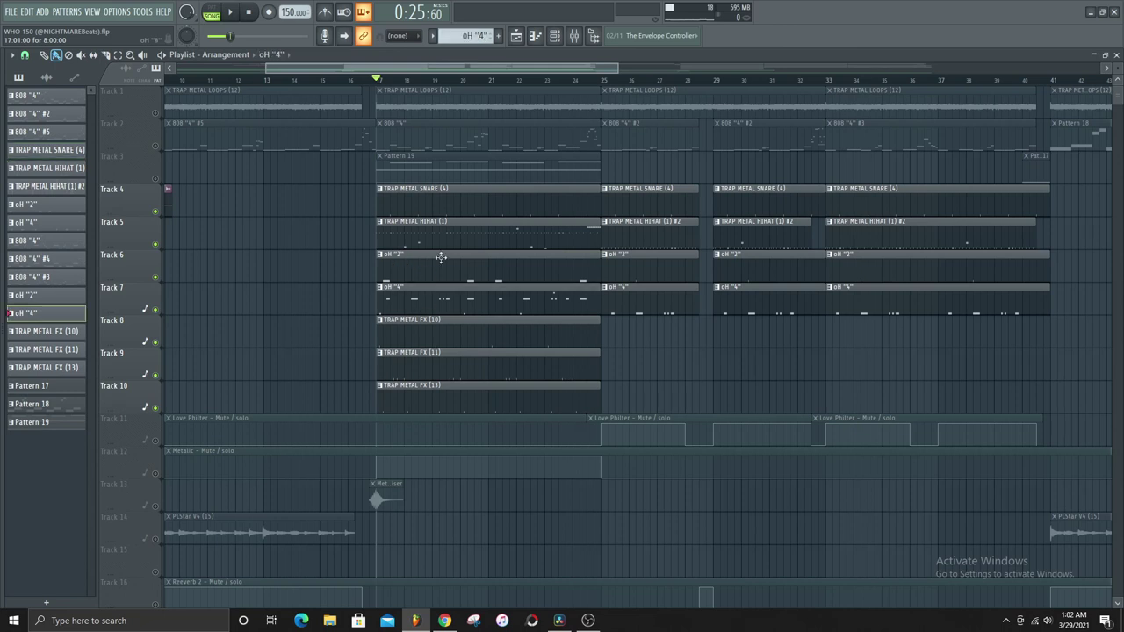
click(554, 41)
click(278, 521)
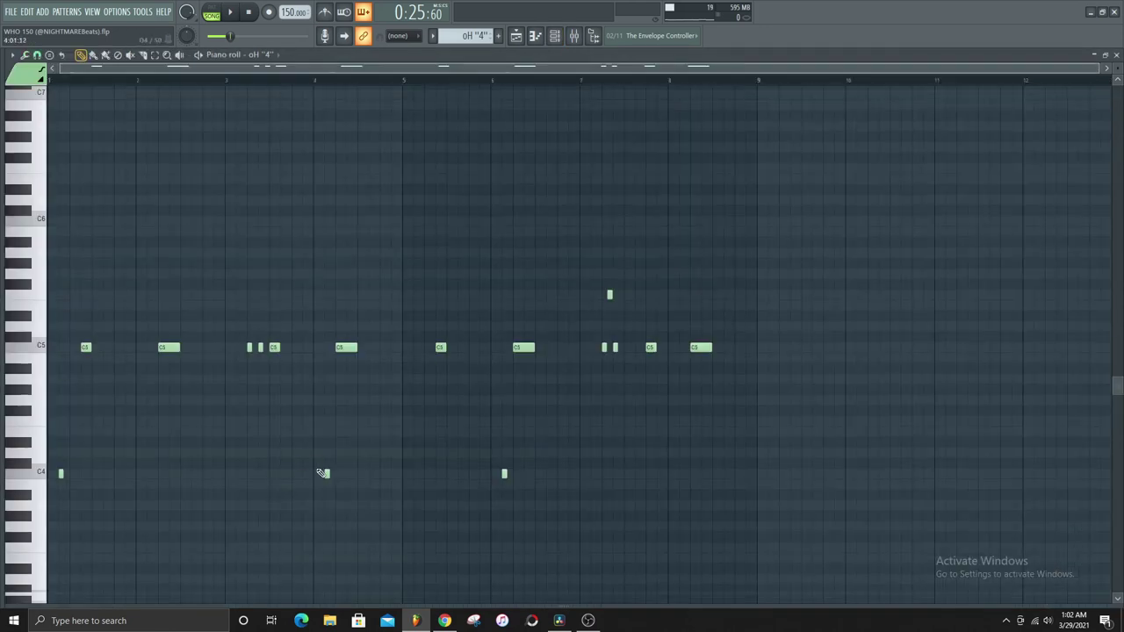
right_click(59, 445)
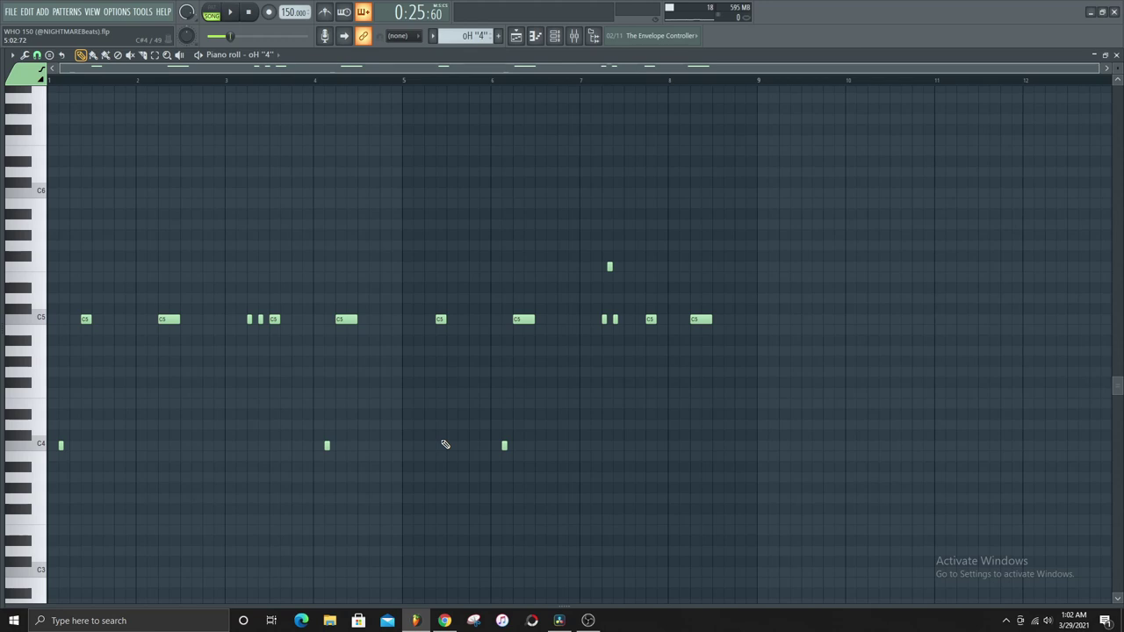
click(1115, 56)
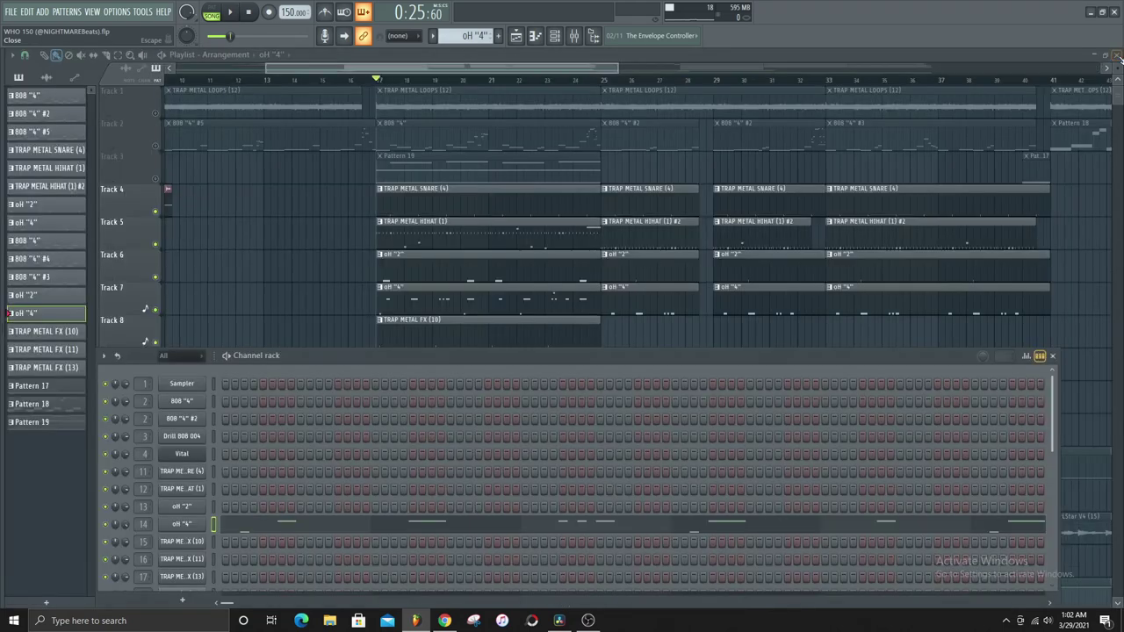
click(1053, 356)
click(567, 239)
click(534, 35)
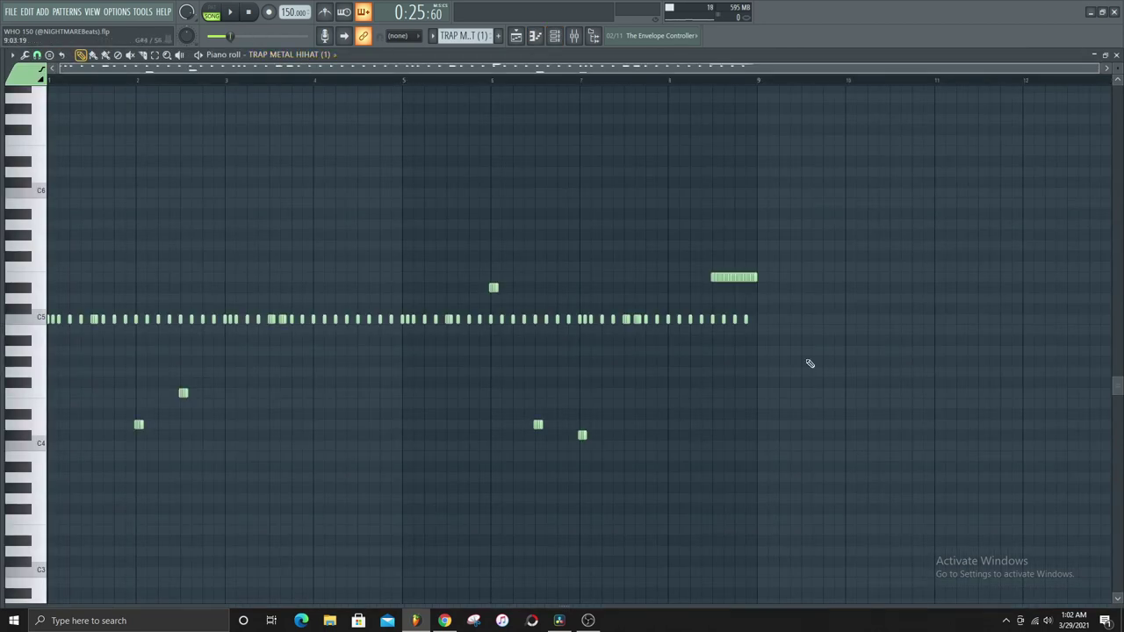
click(1117, 54)
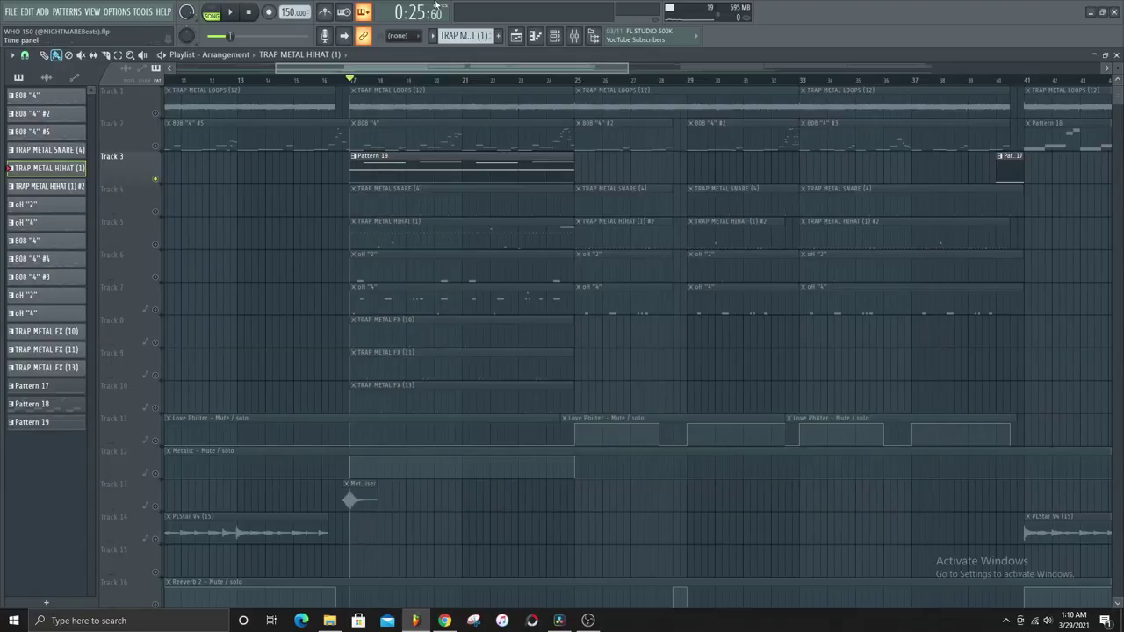
key(space)
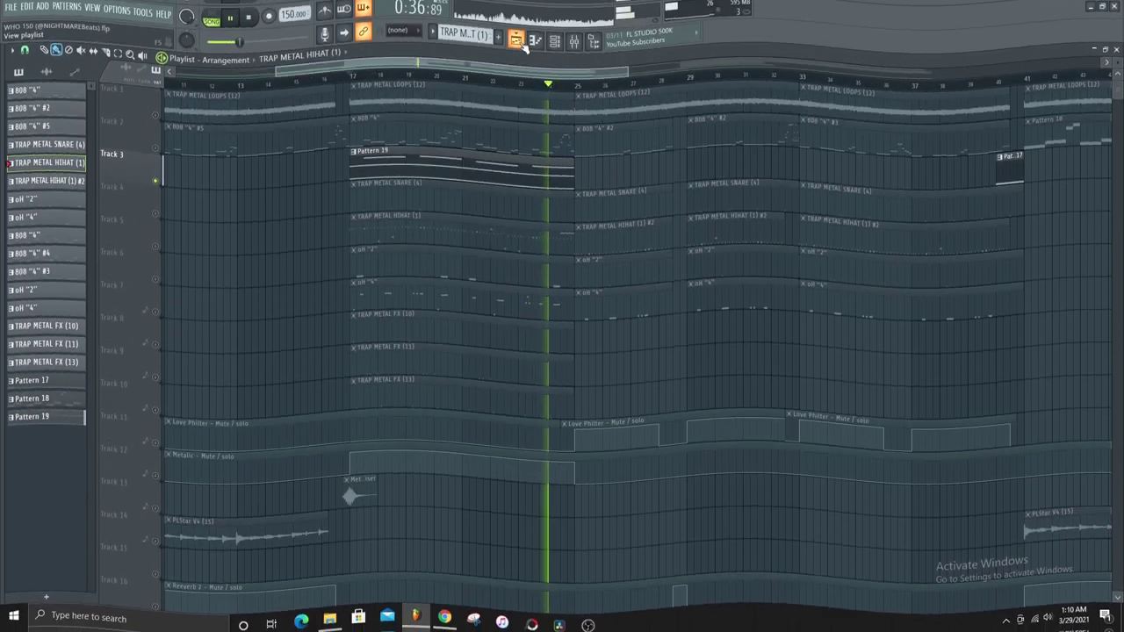
Stop playback, switch to Pattern 19 and view its Vital chords (C5, C6, G6, G#6).
key(space)
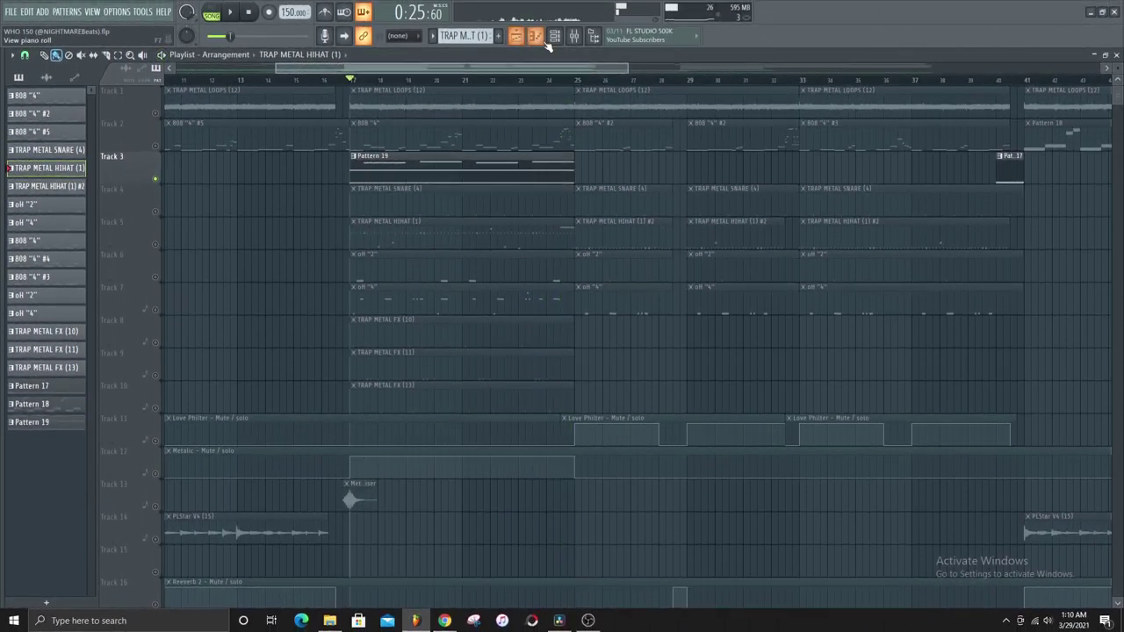
click(554, 37)
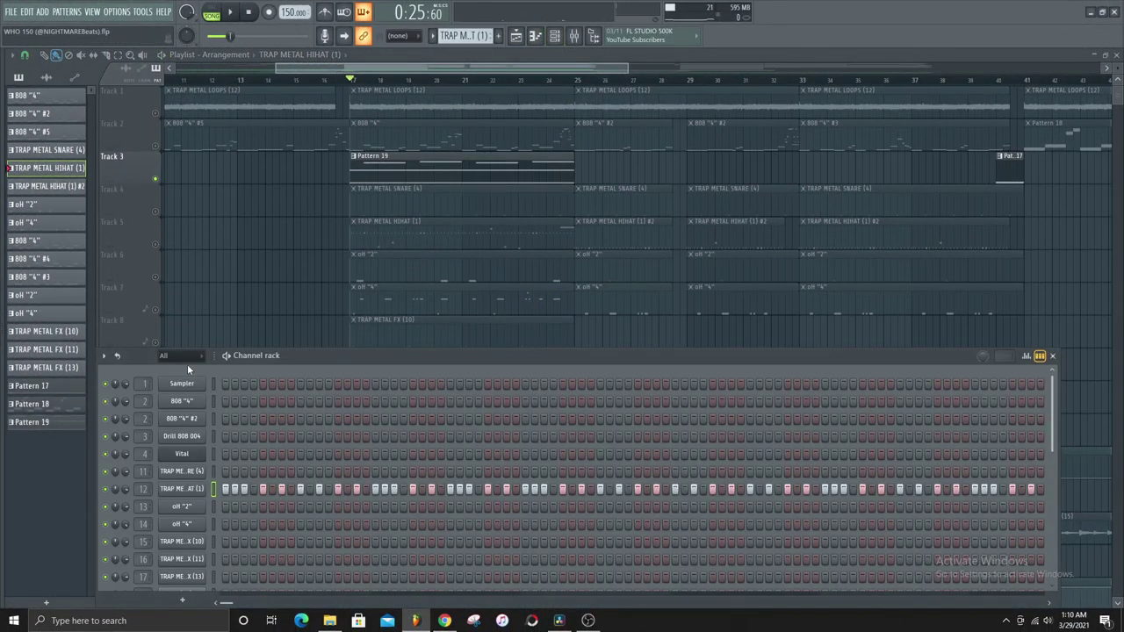
click(465, 175)
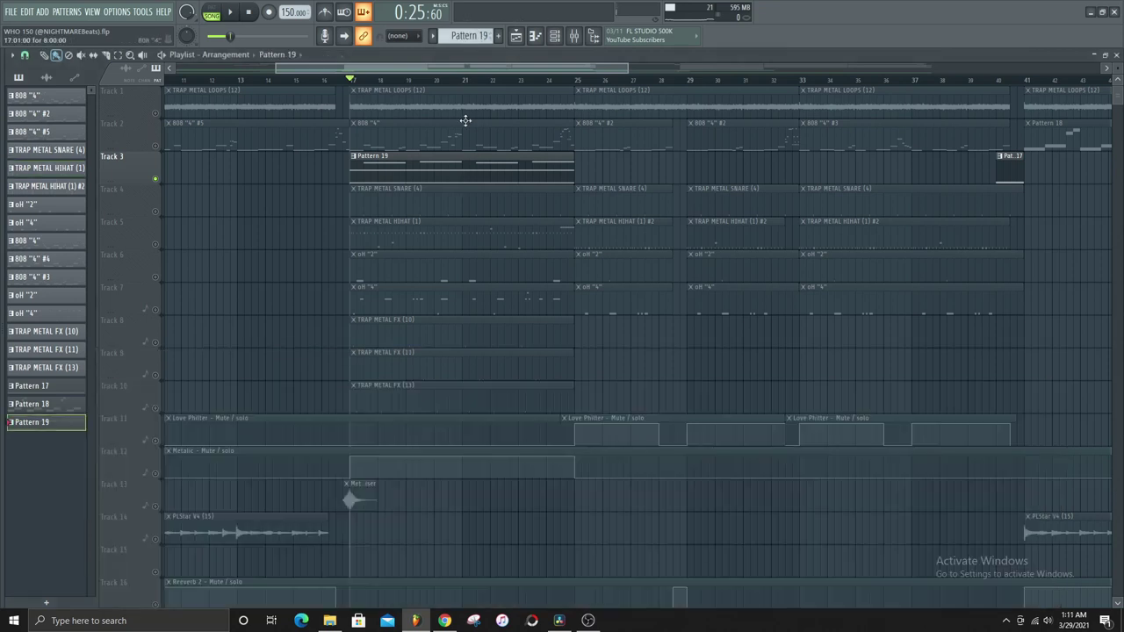
click(554, 39)
click(331, 448)
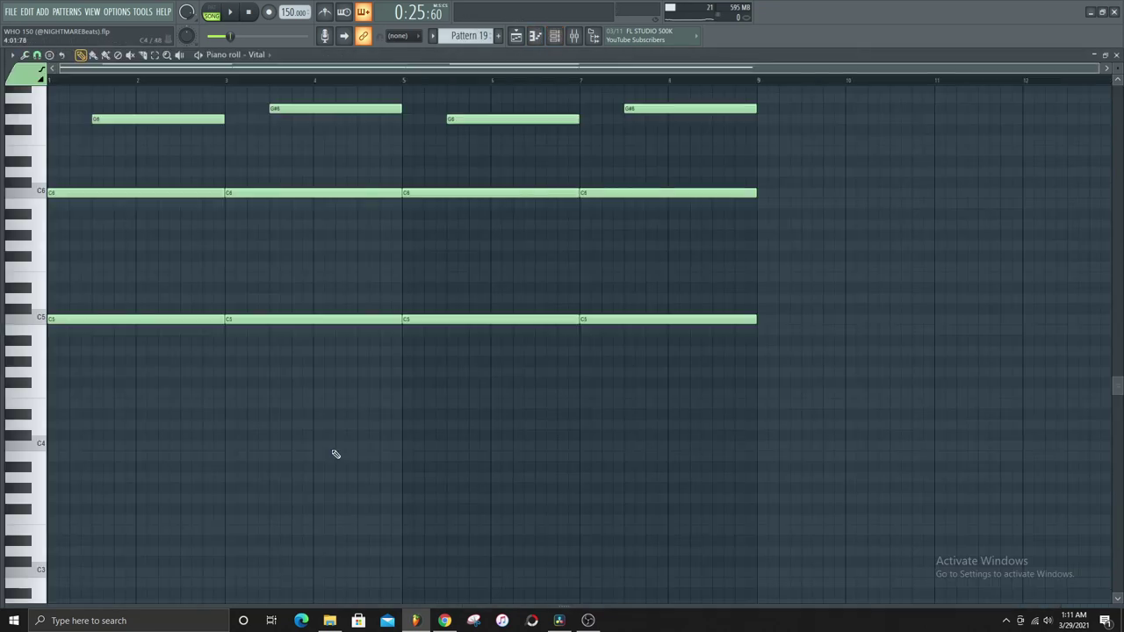
scroll(308, 415, up, 2)
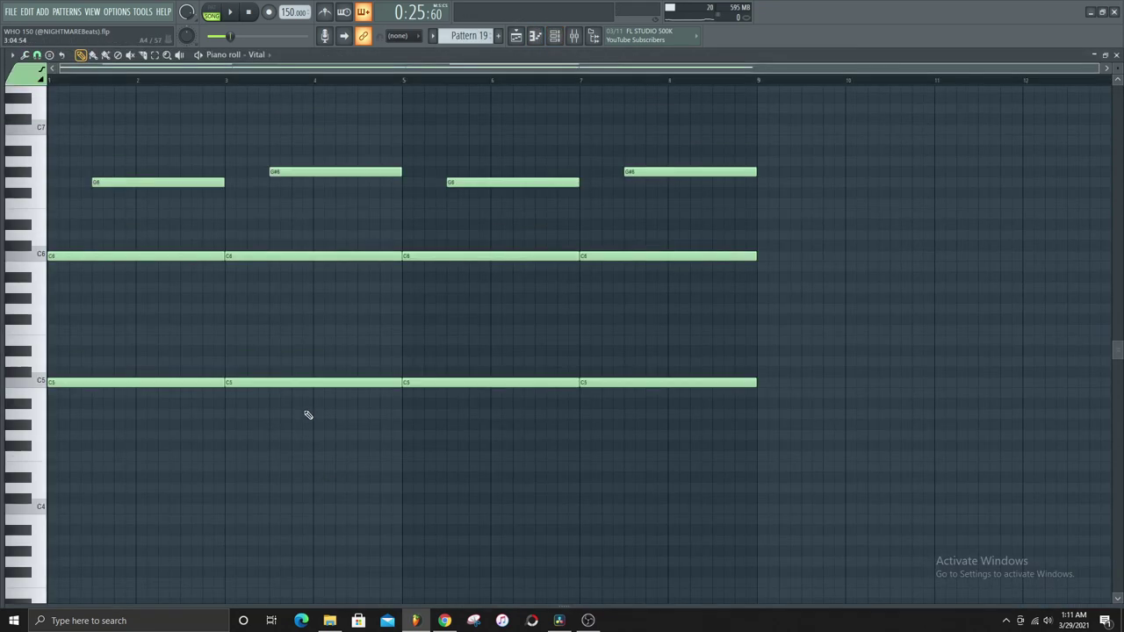
click(1116, 56)
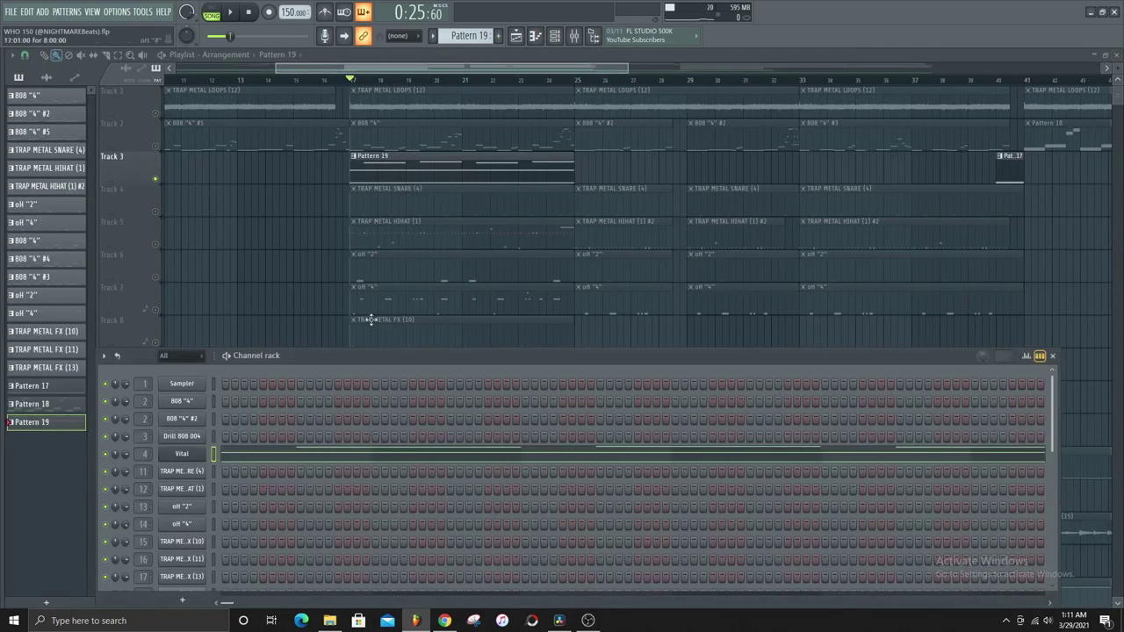
click(195, 456)
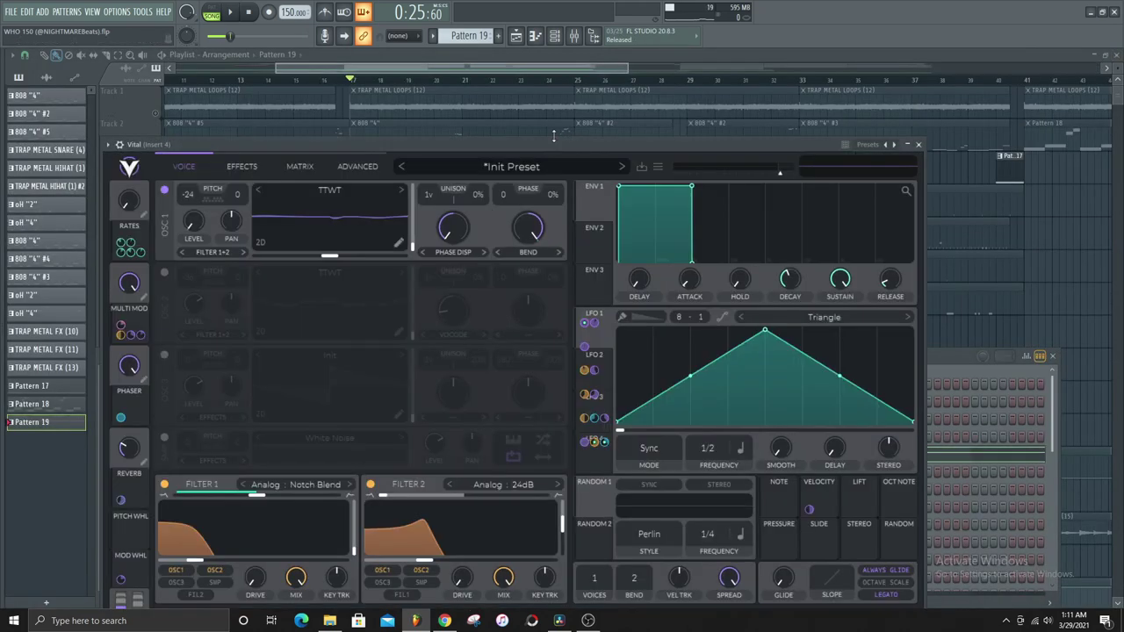
drag(551, 140, 562, 94)
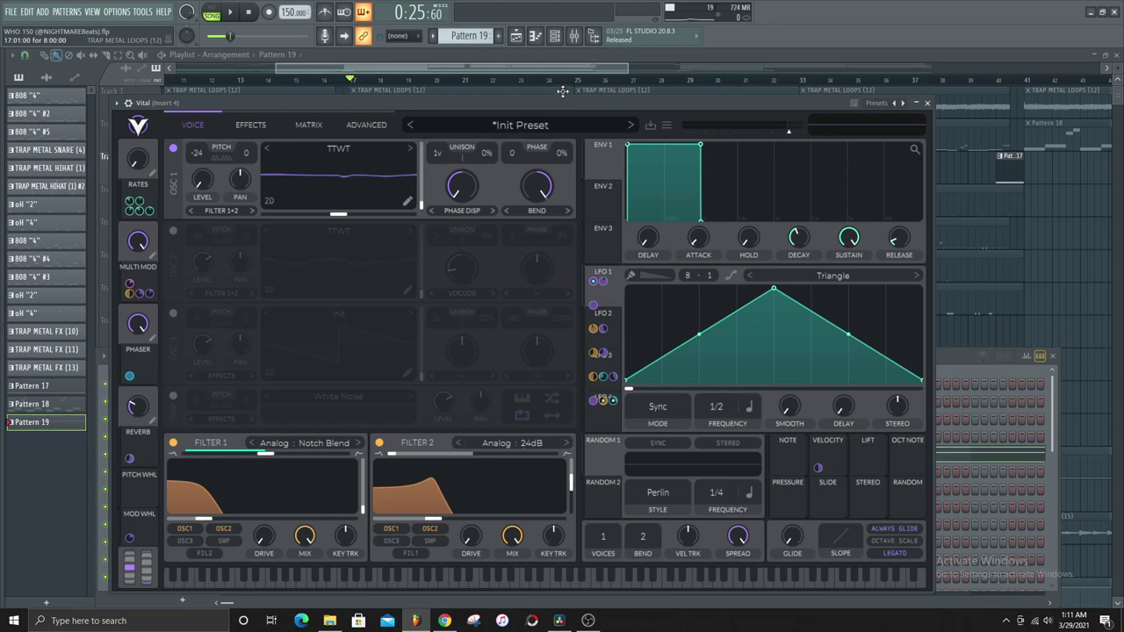
Close the Vital synth and bring the mixer to the front.
click(926, 103)
click(575, 38)
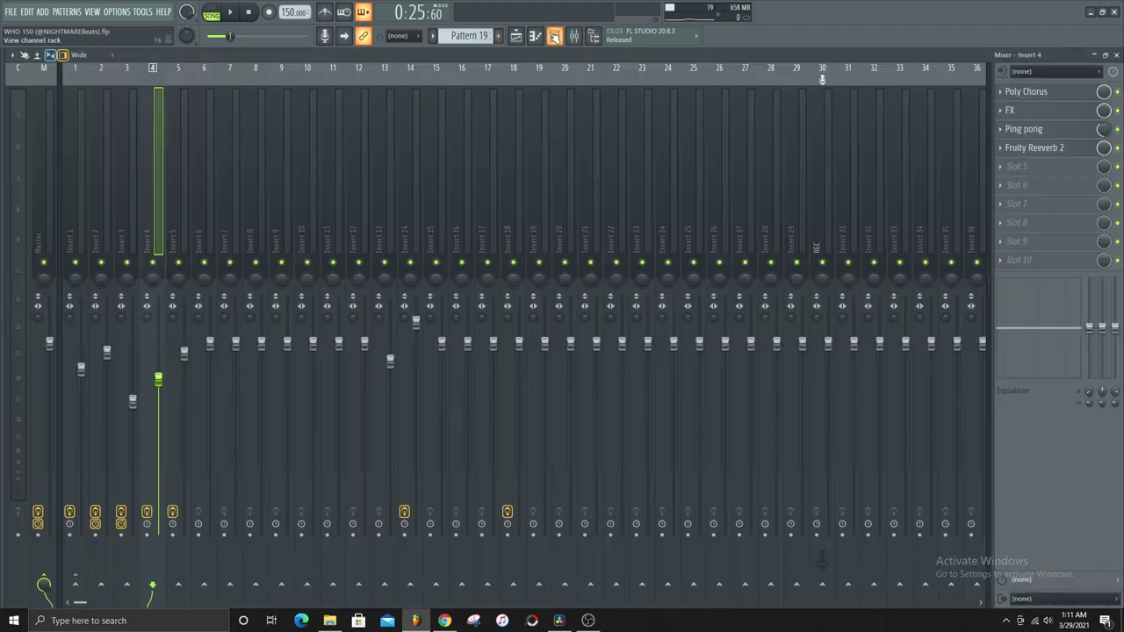
click(554, 35)
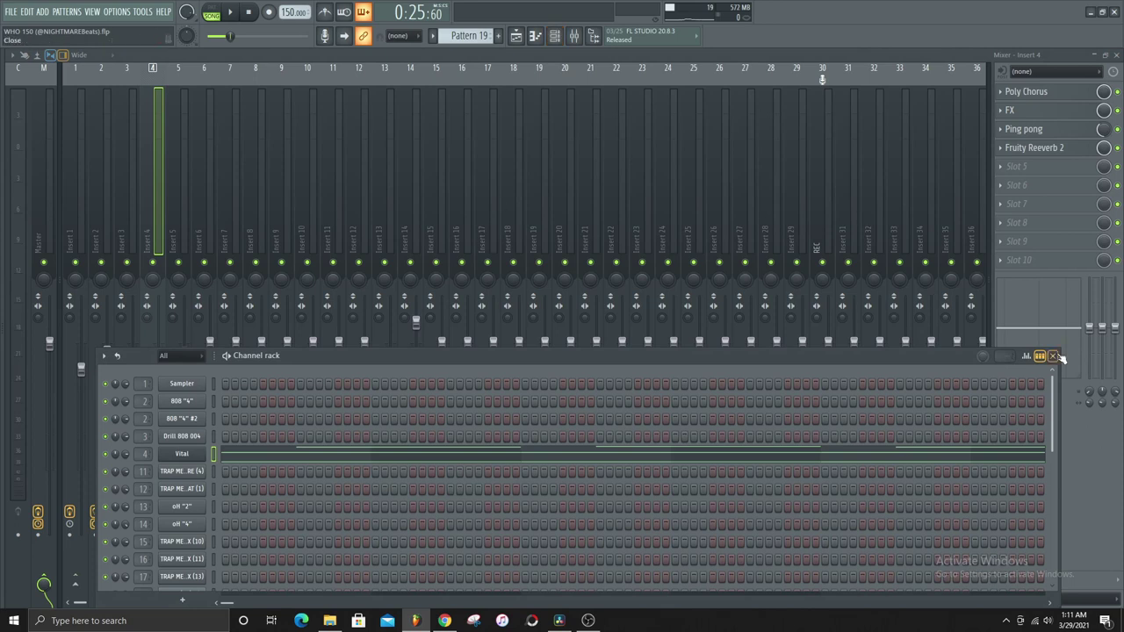
click(1052, 355)
Review Insert 4's Poly Chorus, FX and Ping pong delay, then open Fruity Reeverb 2.
click(1025, 92)
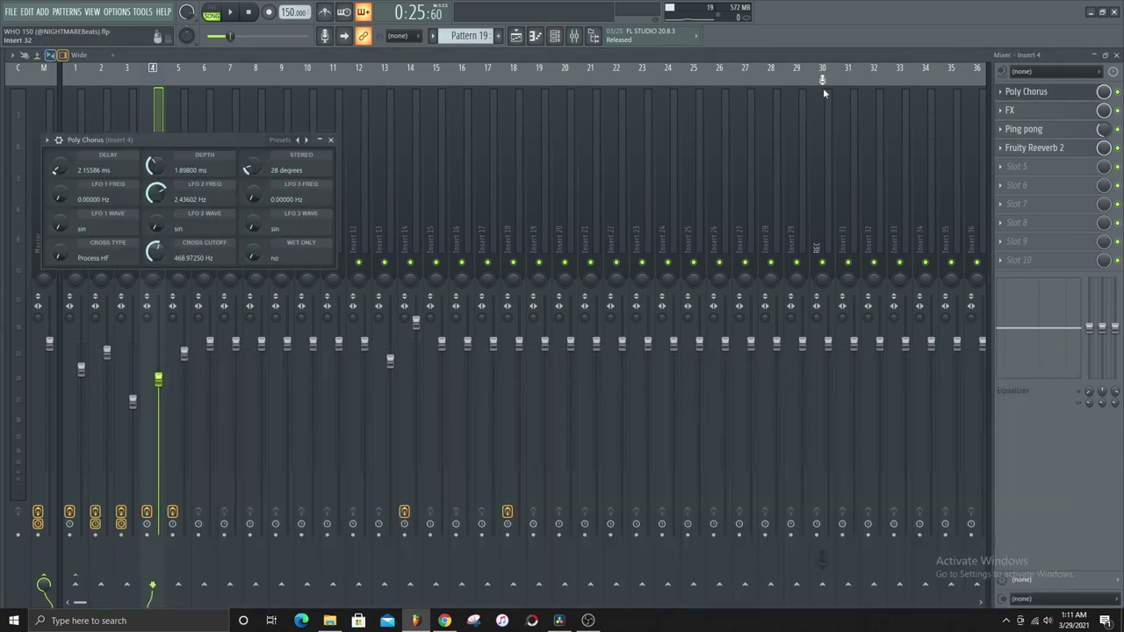
click(330, 139)
click(1014, 110)
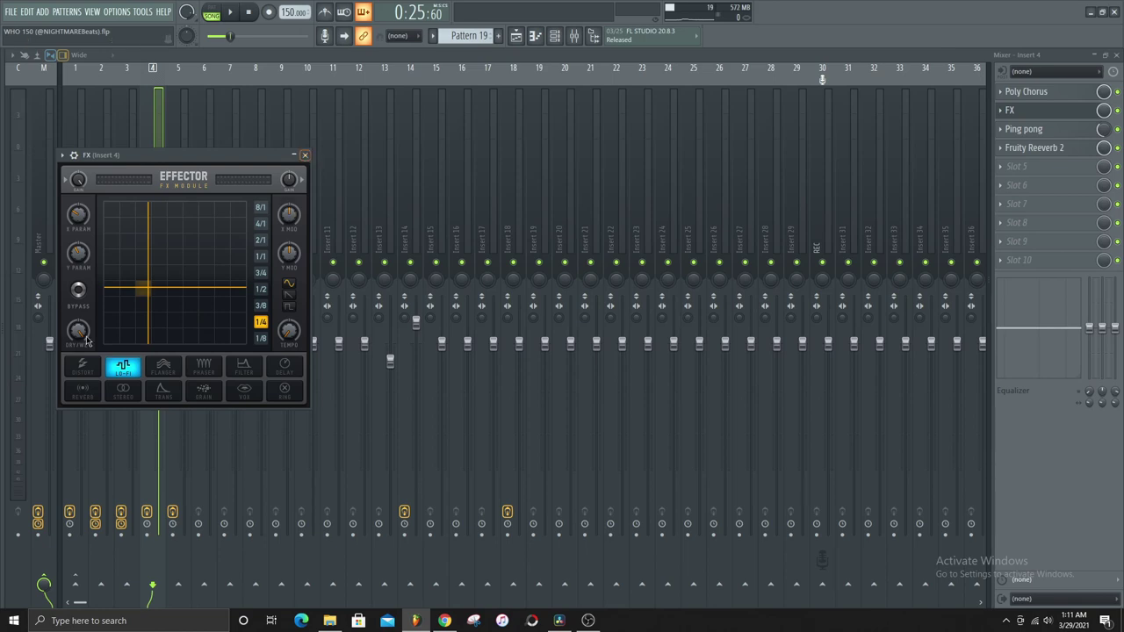
click(305, 155)
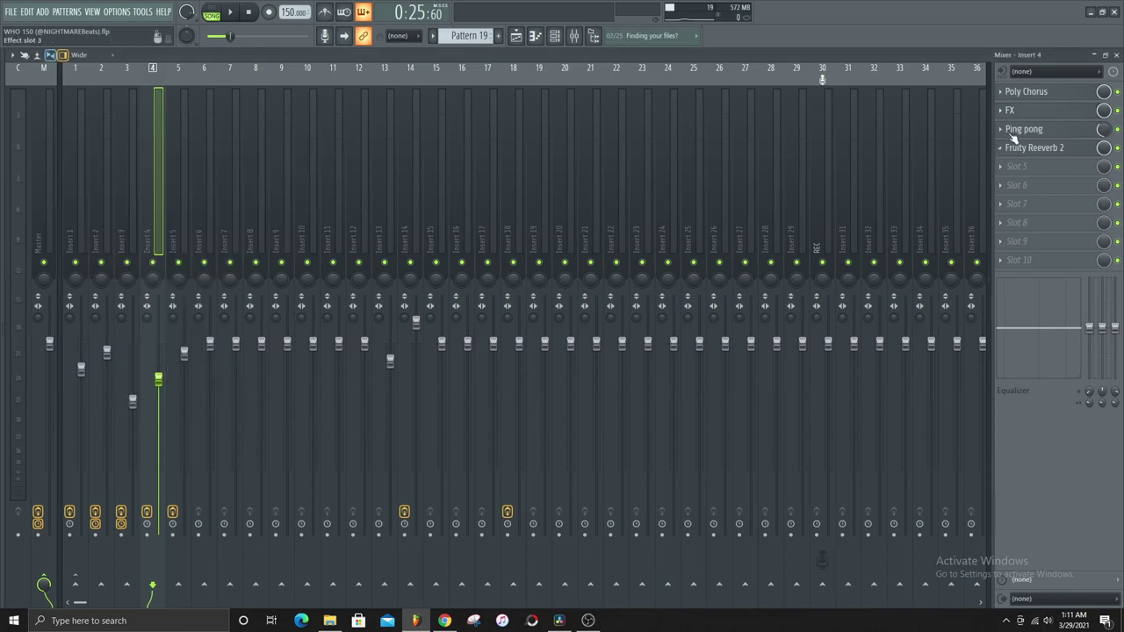
click(1016, 129)
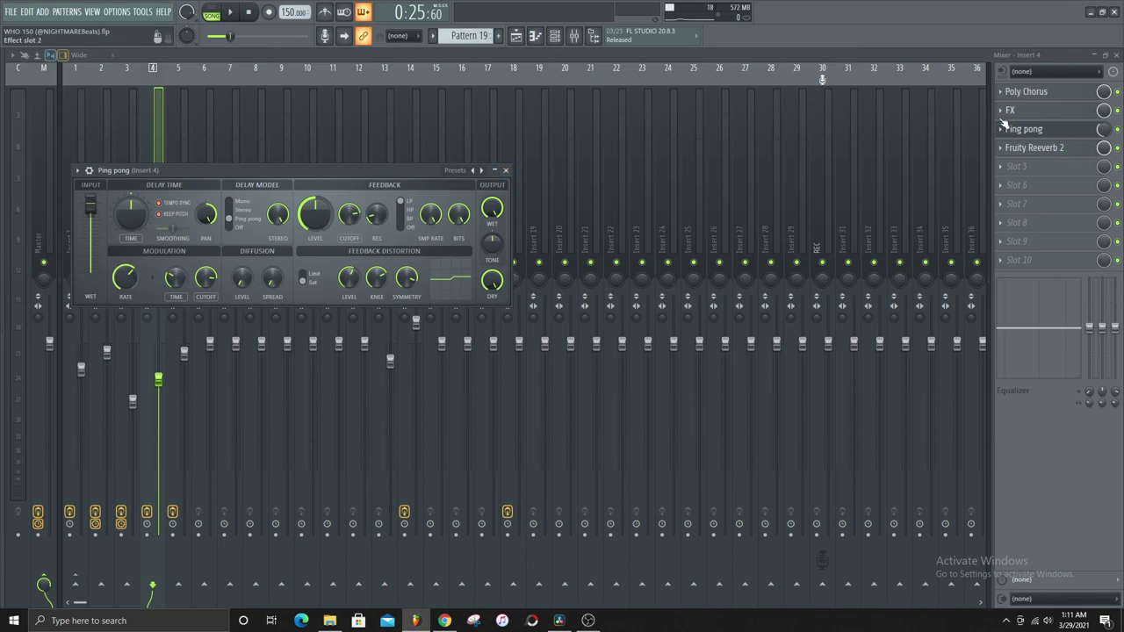
click(505, 171)
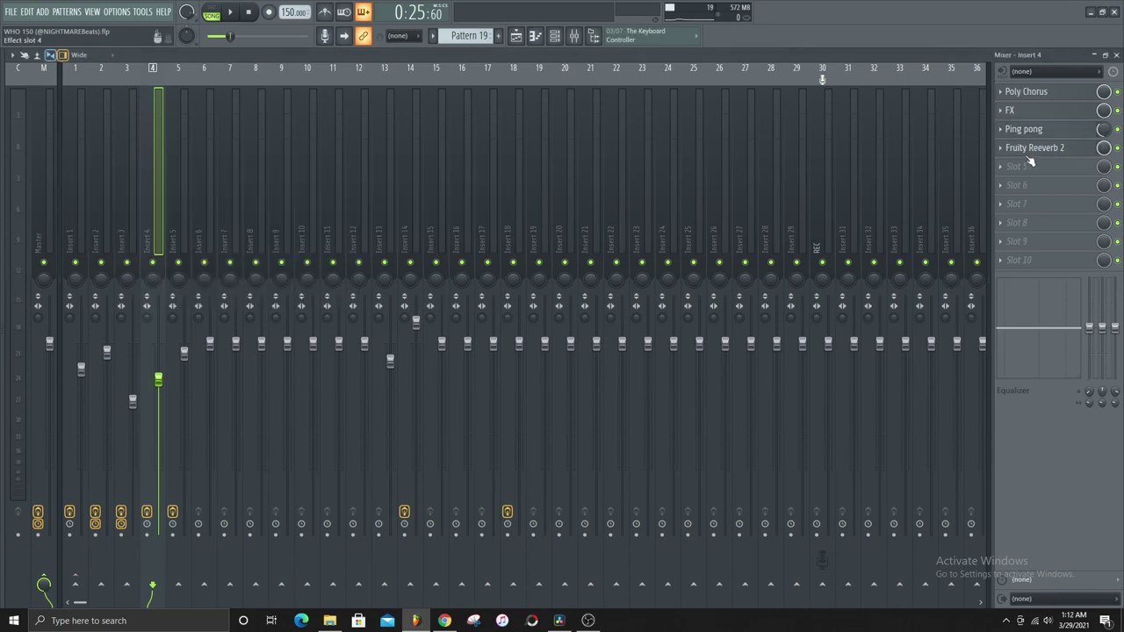
click(1031, 150)
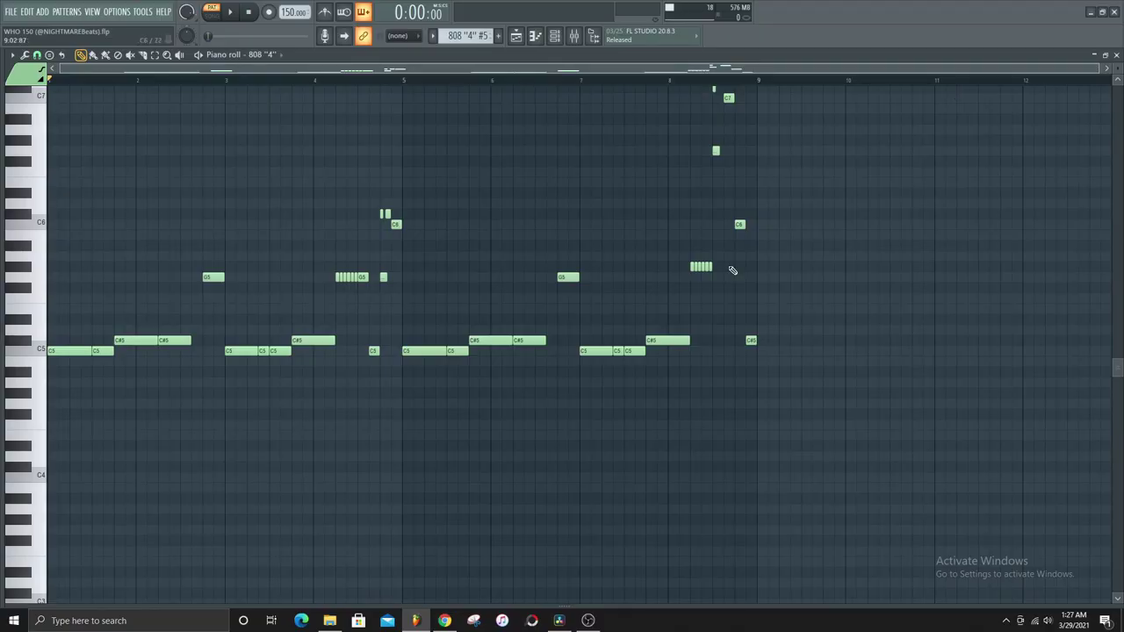
Scroll up to the 808 "4" #5 slide notes, then play and stop the pattern.
scroll(111, 451, up, 1)
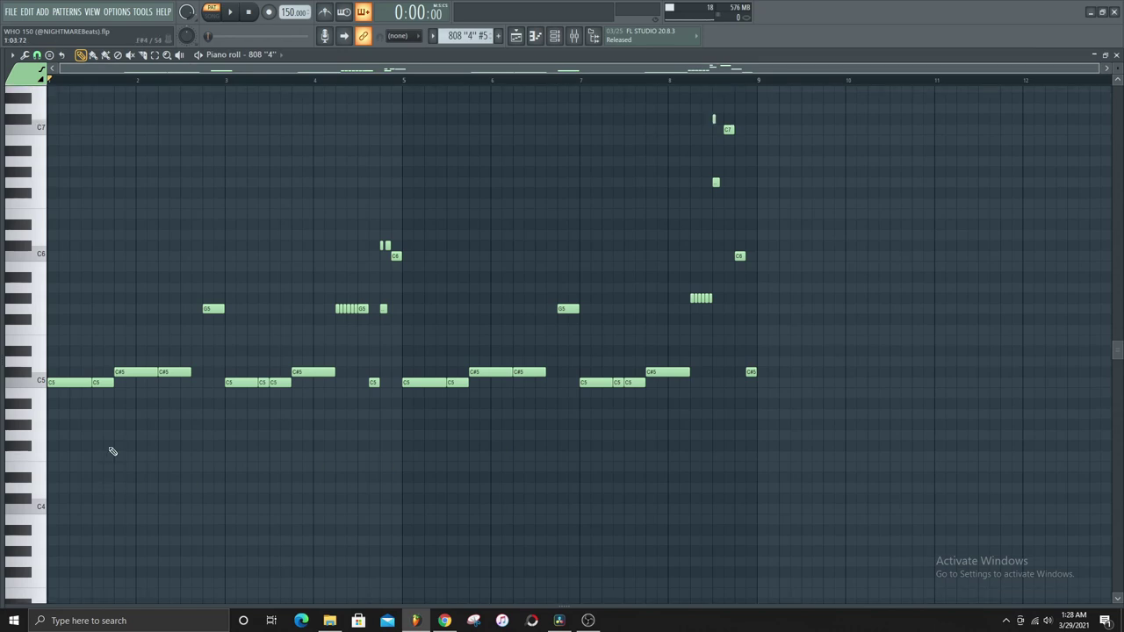
key(space)
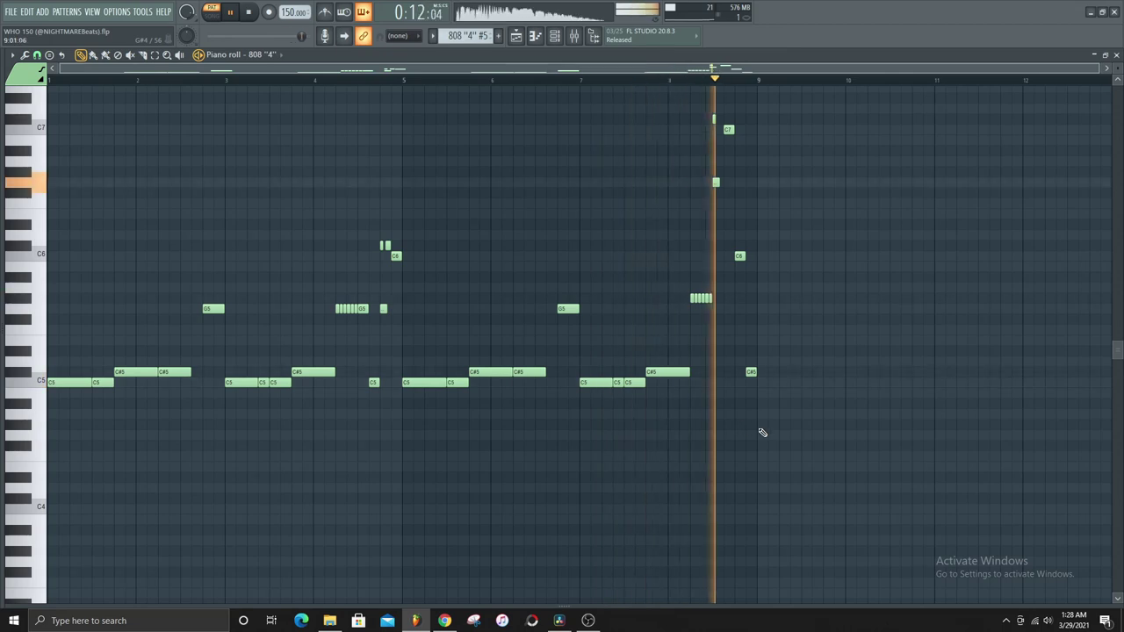
key(space)
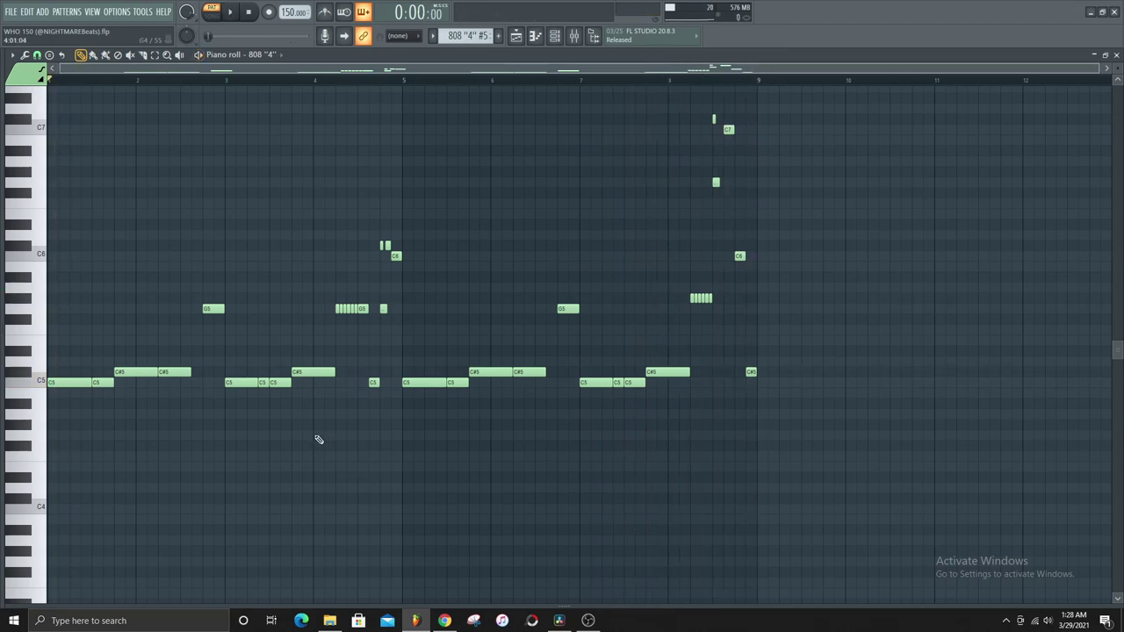
Reveal the velocity lane and box-select the six rising-velocity G5 roll notes.
scroll(411, 404, up, 2)
scroll(486, 331, down, 1)
scroll(439, 253, up, 4)
drag(547, 604, 556, 331)
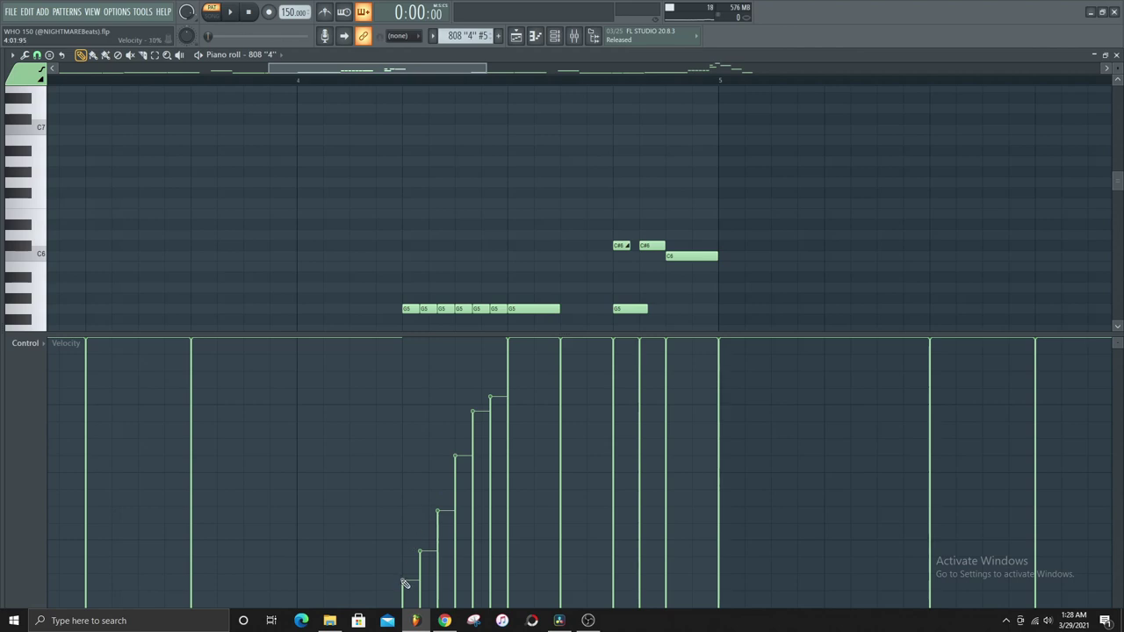
drag(497, 276, 402, 320)
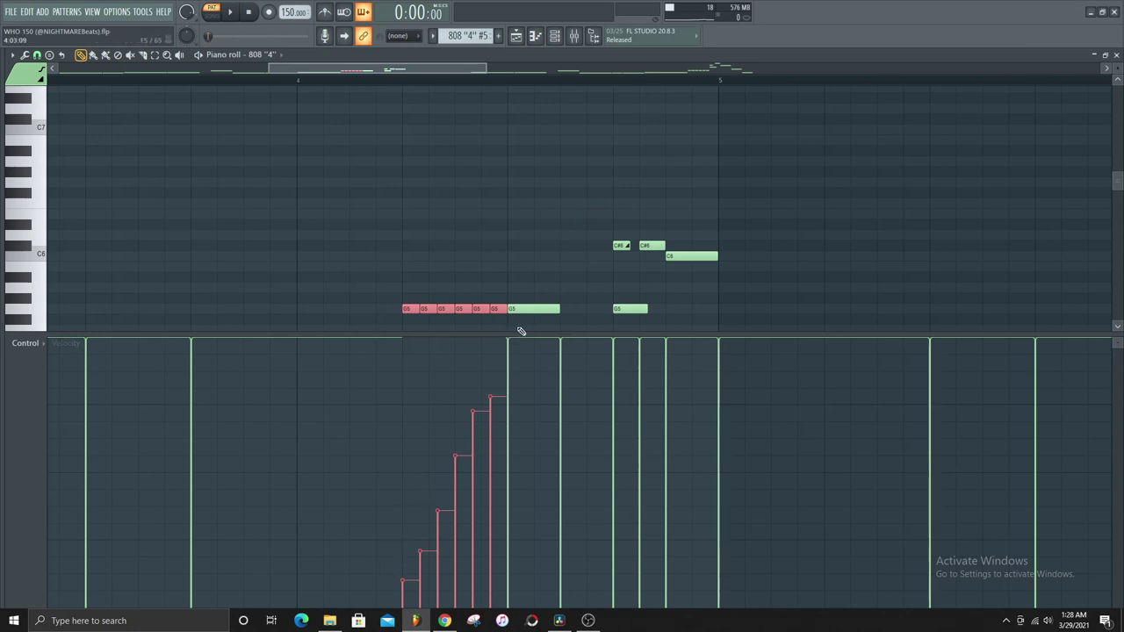
Collapse the velocity lane and scroll to view the C5, C#5, G5 and C6 notes.
drag(530, 332, 532, 622)
scroll(444, 399, up, 3)
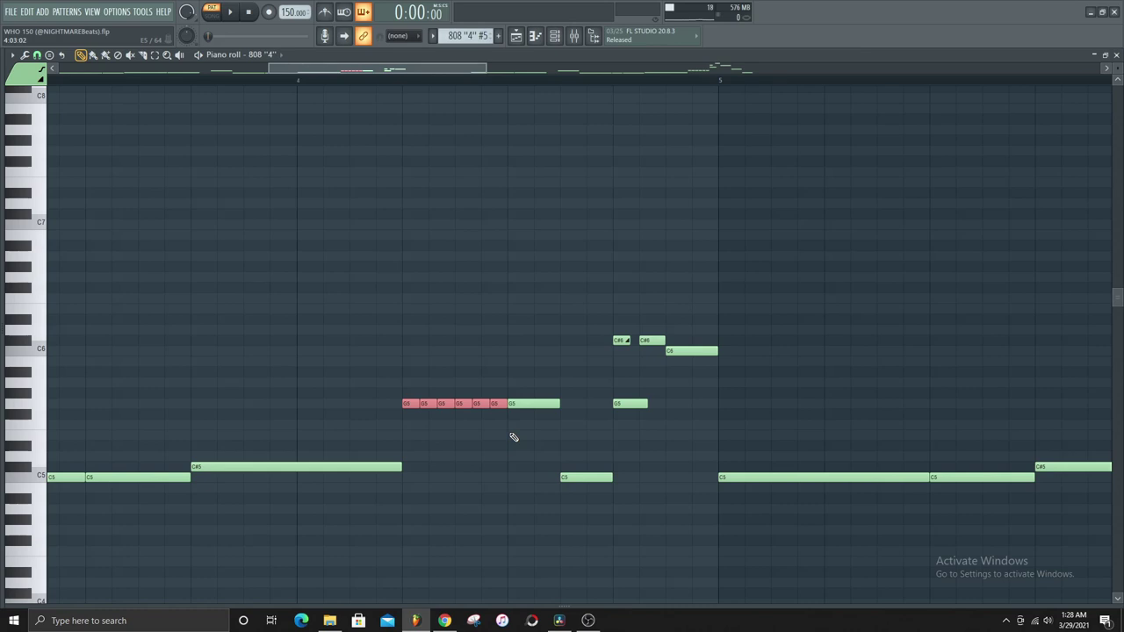
scroll(645, 473, up, 5)
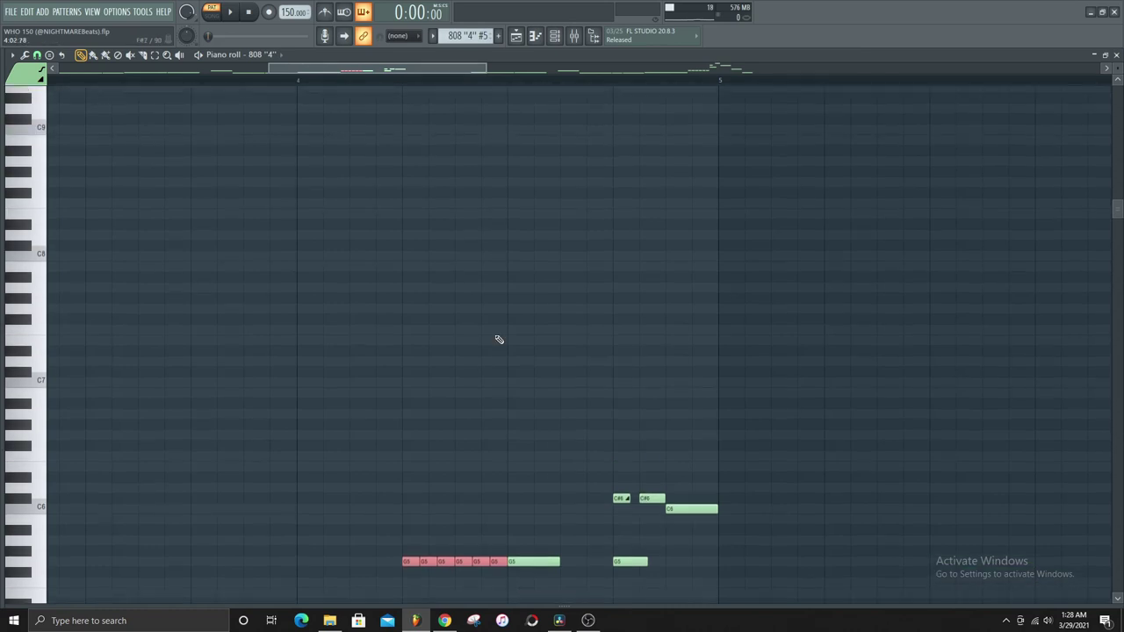
scroll(644, 295, up, 6)
scroll(646, 299, down, 10)
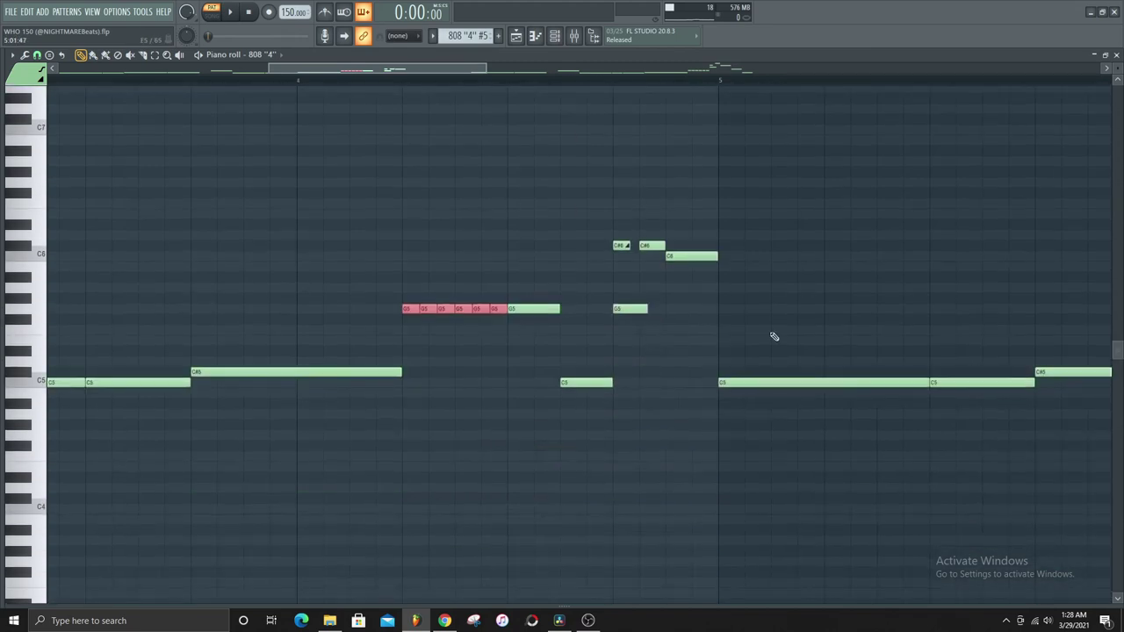
scroll(652, 290, up, 3)
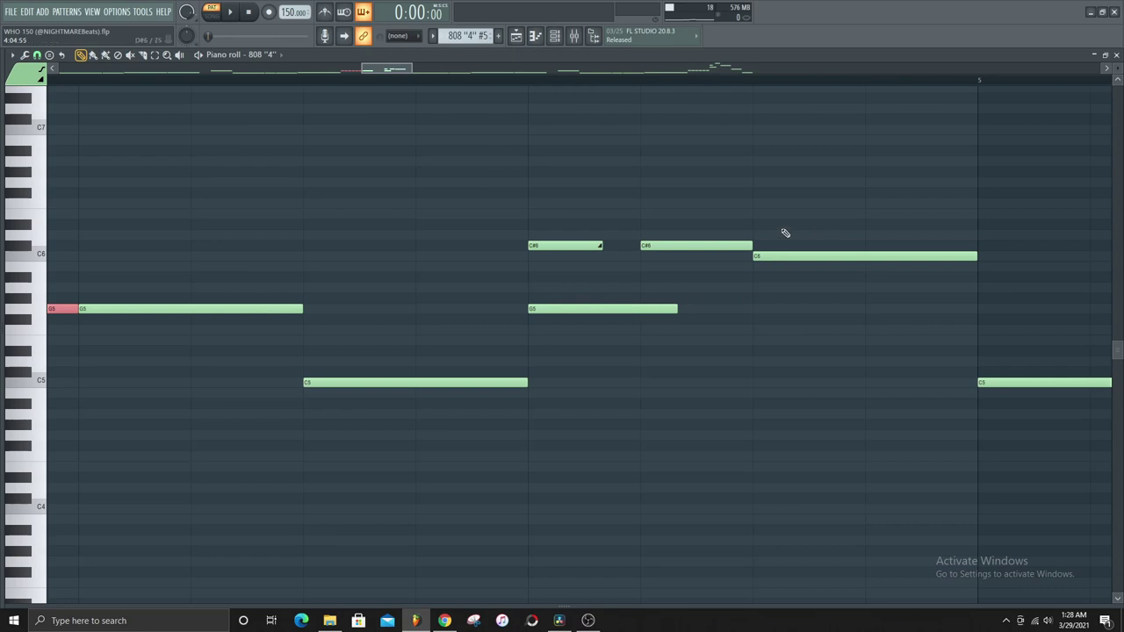
Scroll the pattern selector from 808 "4" #5 to 808 "4" #2 to show its notes.
scroll(750, 311, down, 4)
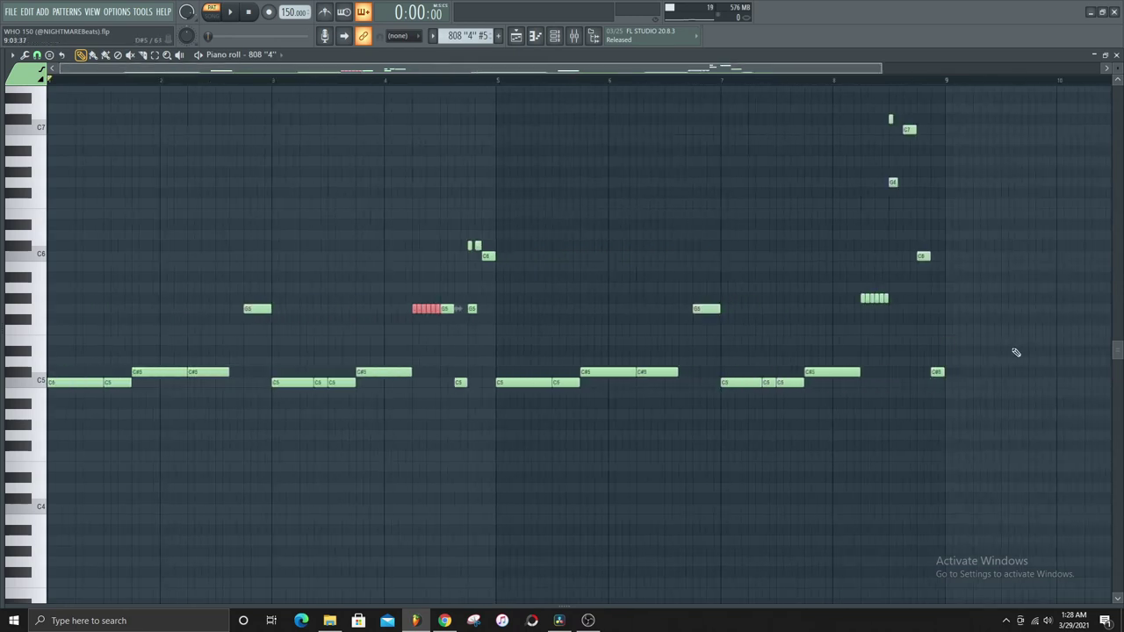
scroll(381, 296, up, 4)
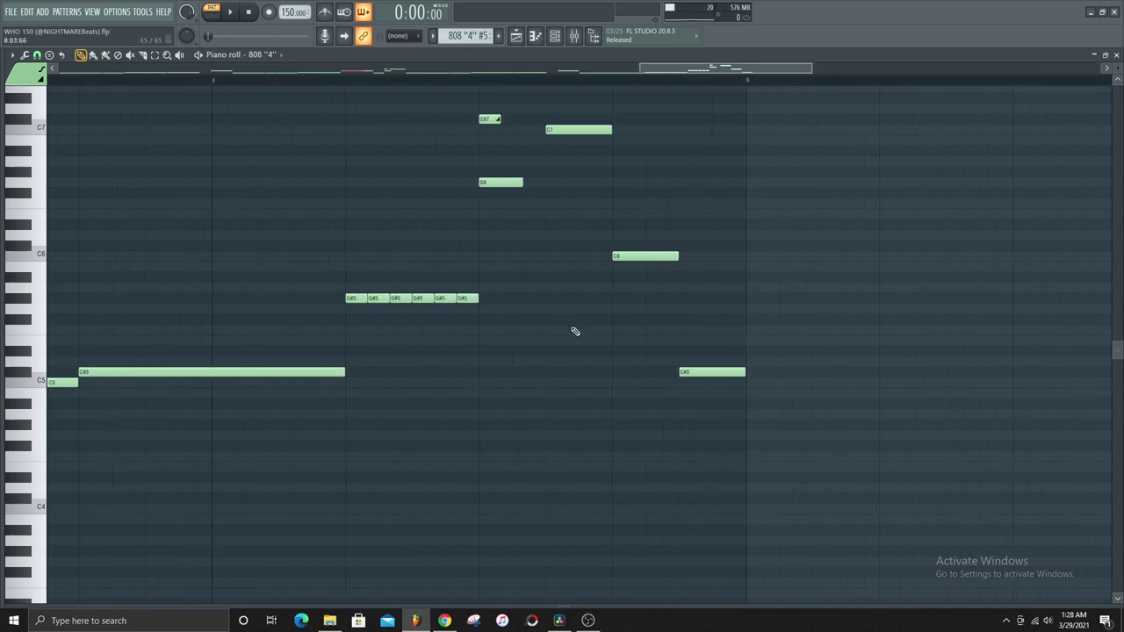
scroll(574, 328, up, 4)
scroll(624, 284, down, 4)
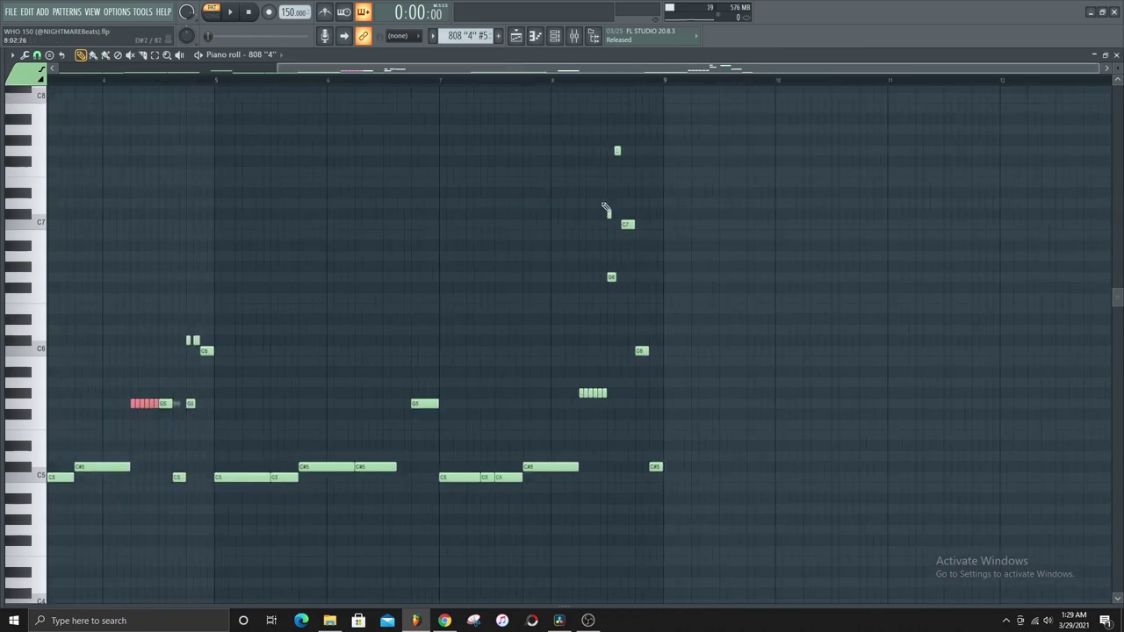
scroll(646, 260, up, 3)
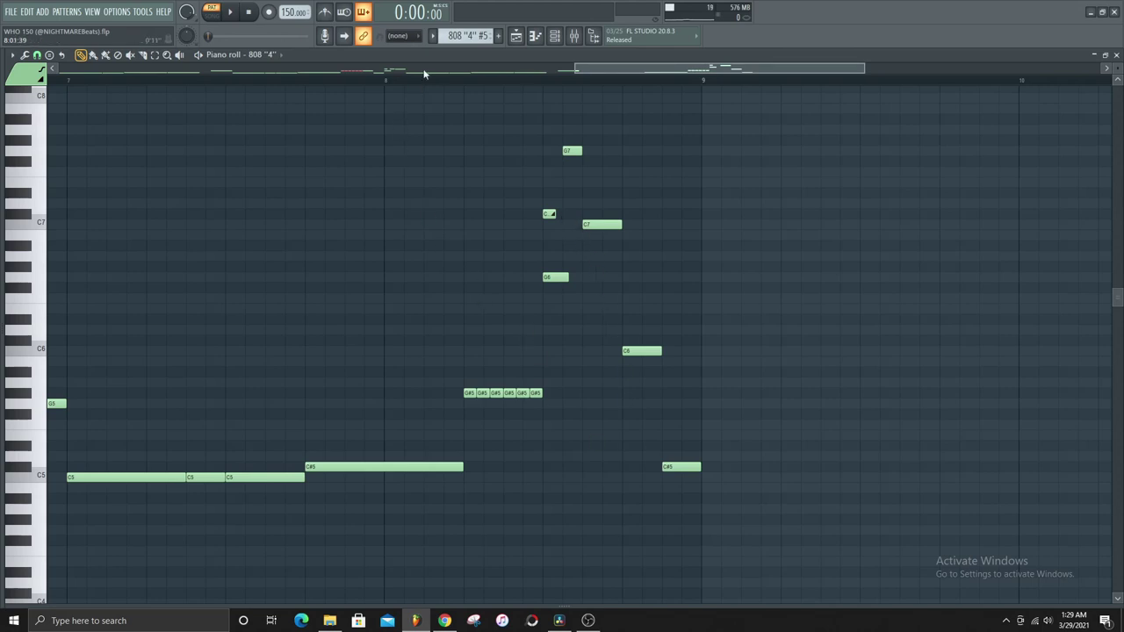
scroll(470, 36, up, 3)
scroll(543, 214, down, 3)
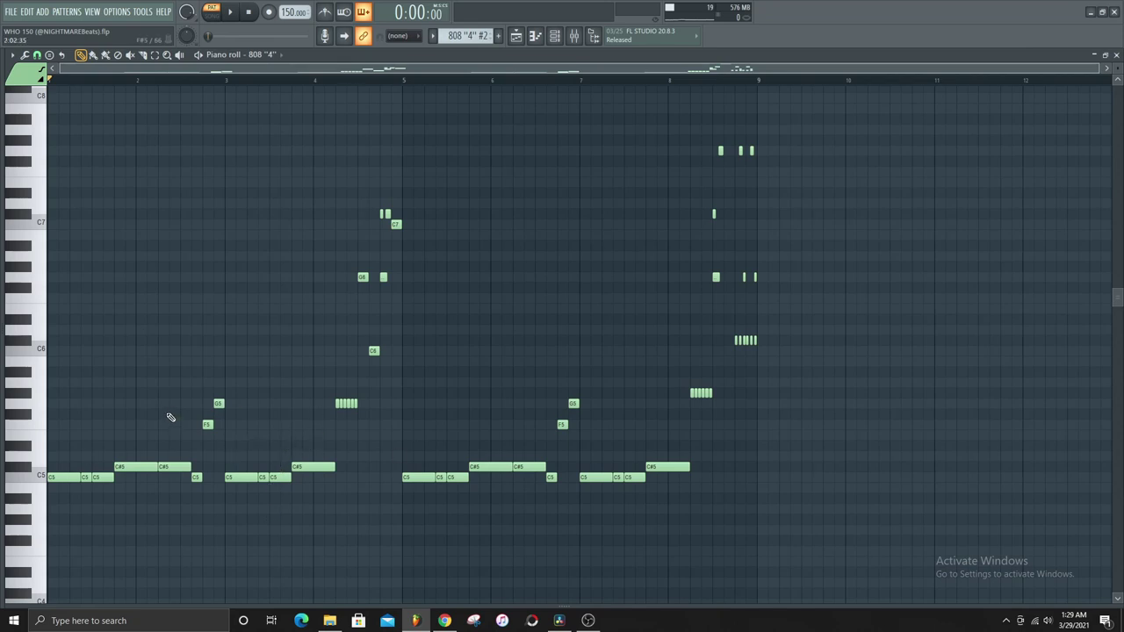
Play and stop the 808 "4" #2 pattern, then zoom into bar 8.
key(space)
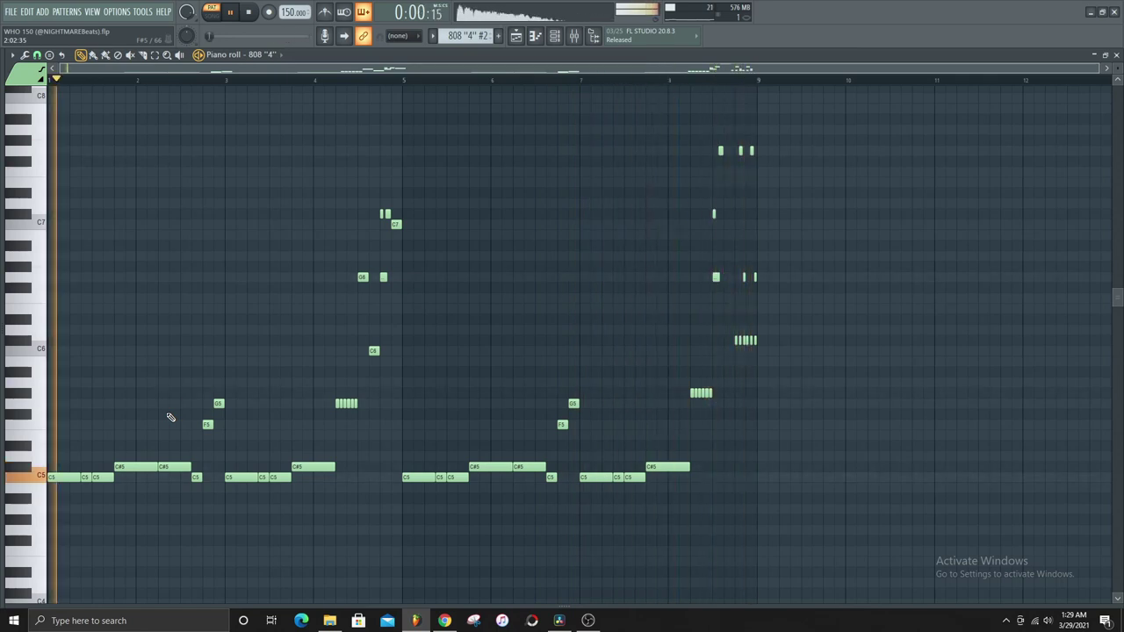
key(space)
scroll(414, 377, up, 5)
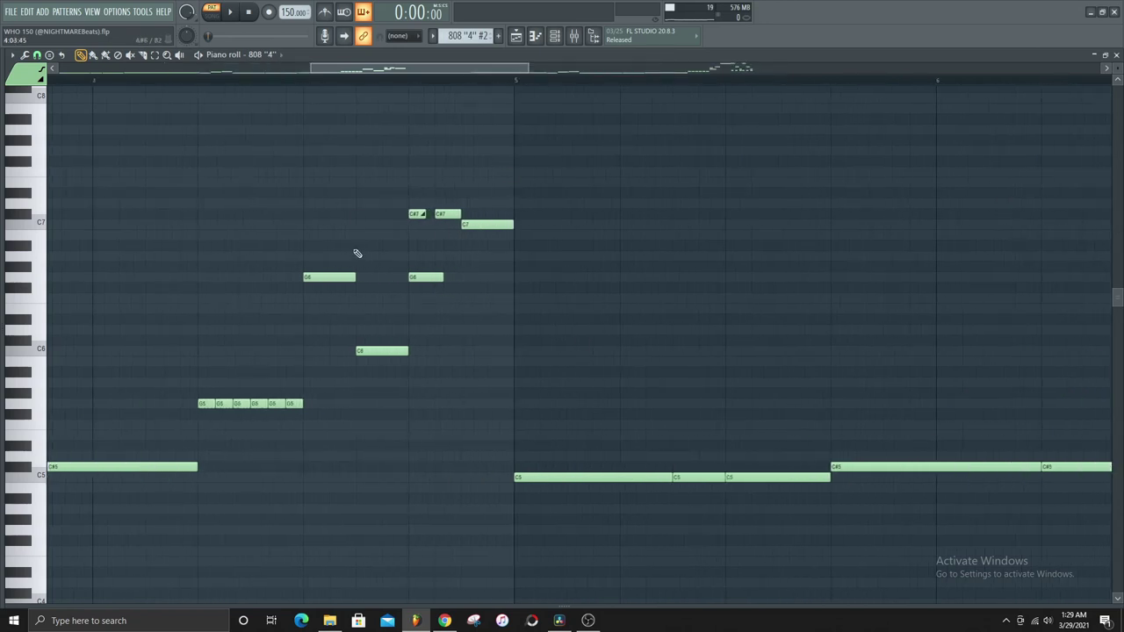
scroll(358, 247, down, 3)
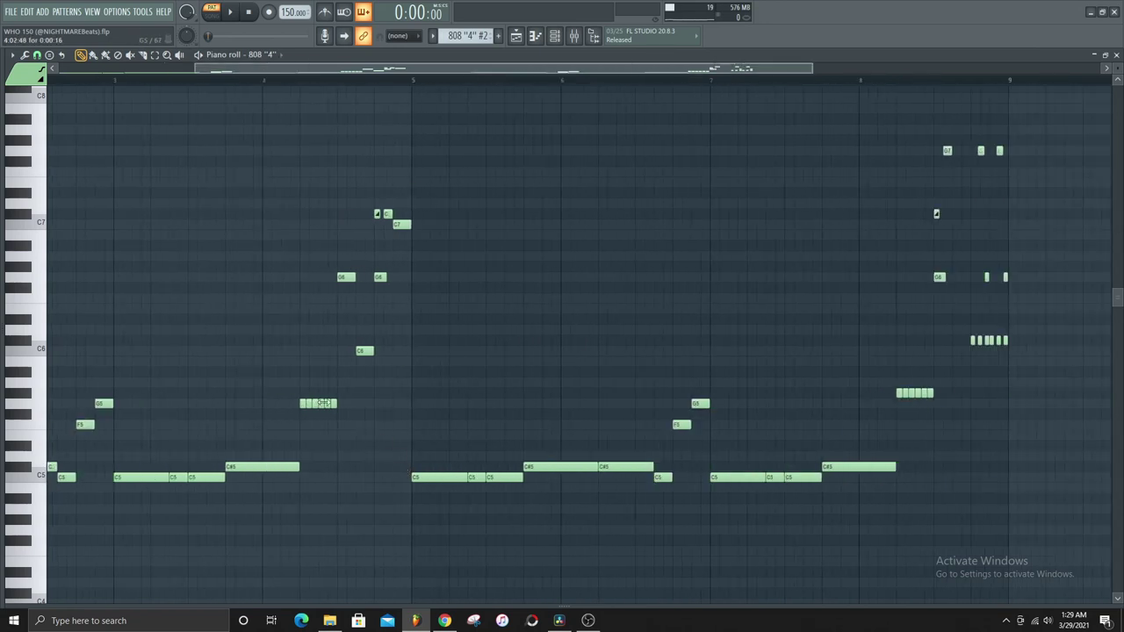
scroll(702, 364, up, 3)
scroll(911, 235, up, 2)
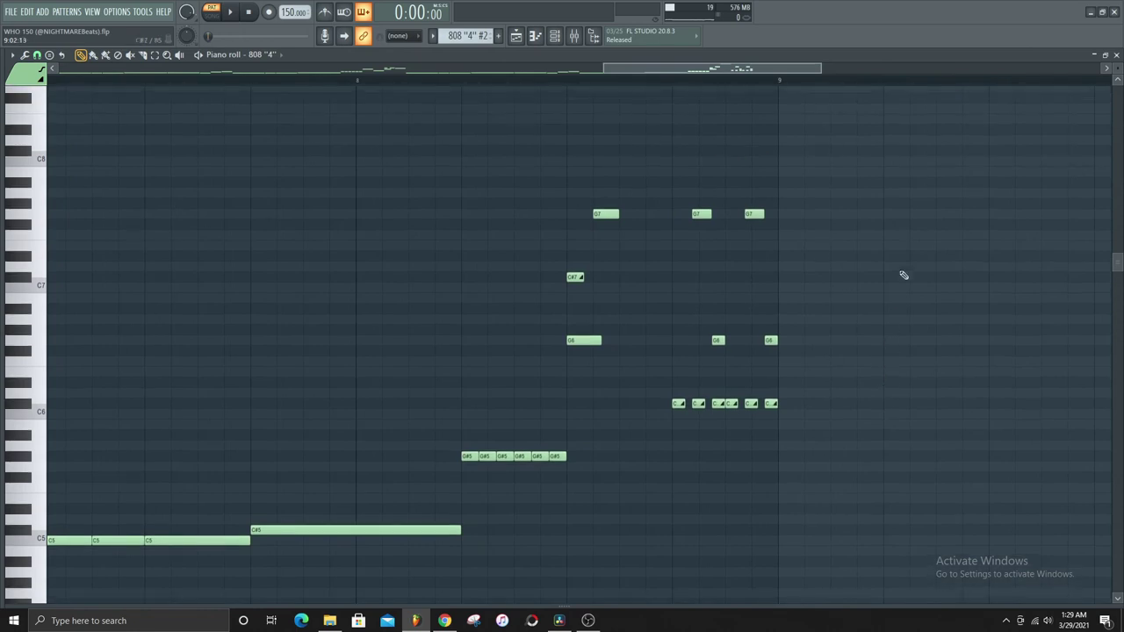
Set the song position to 0:12:40 and preview the high slide notes up to C9/C#9.
click(676, 85)
key(space)
key(space)
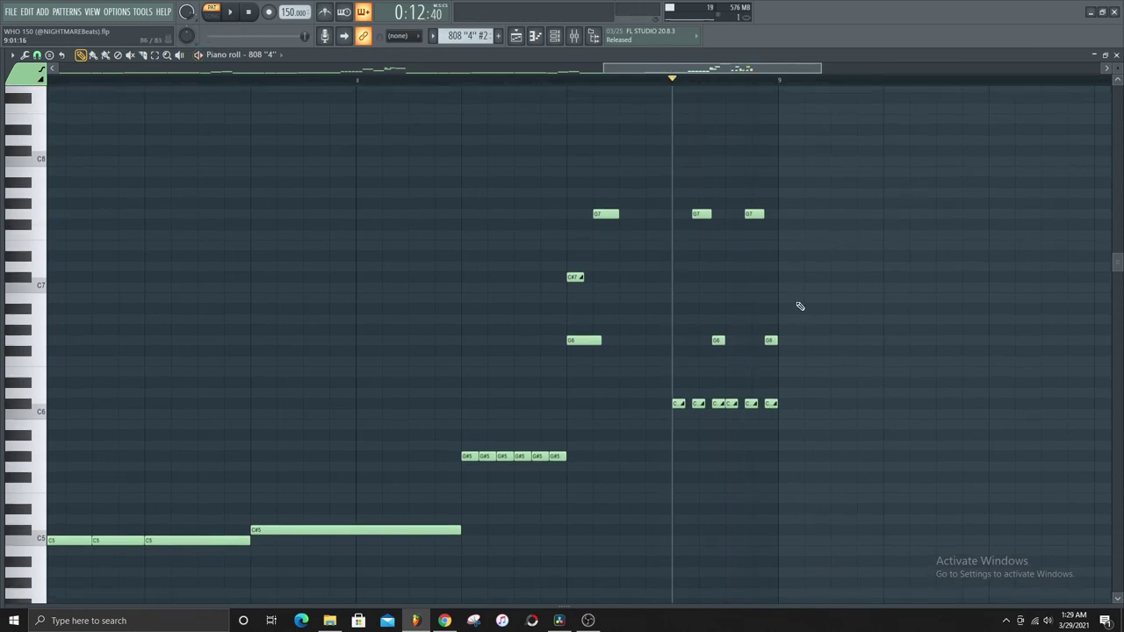
scroll(799, 305, up, 4)
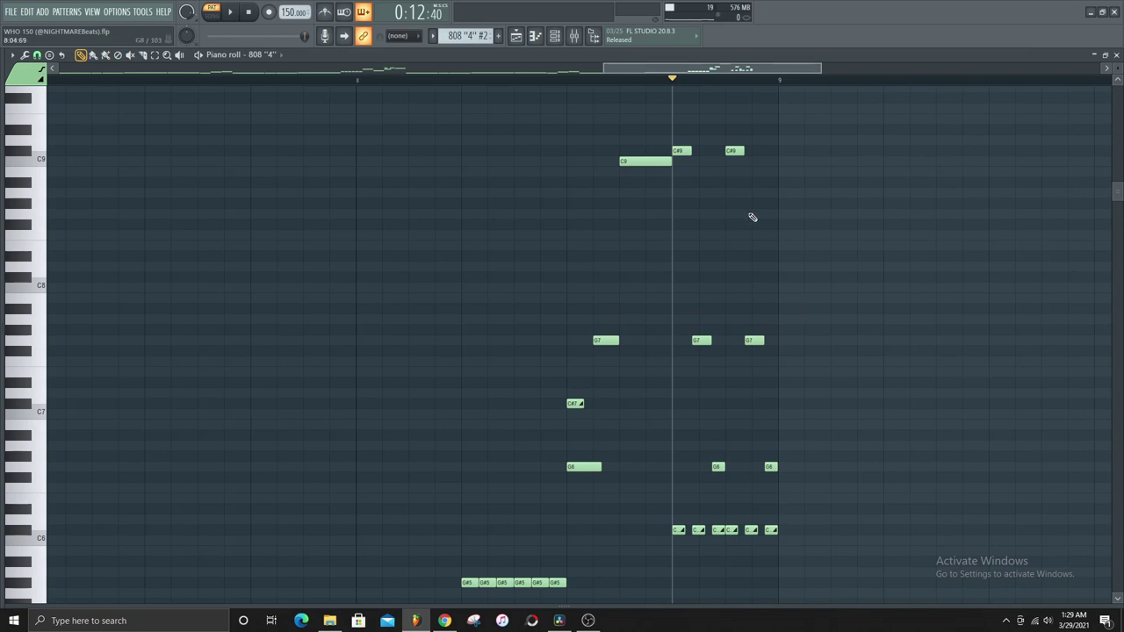
scroll(752, 217, down, 1)
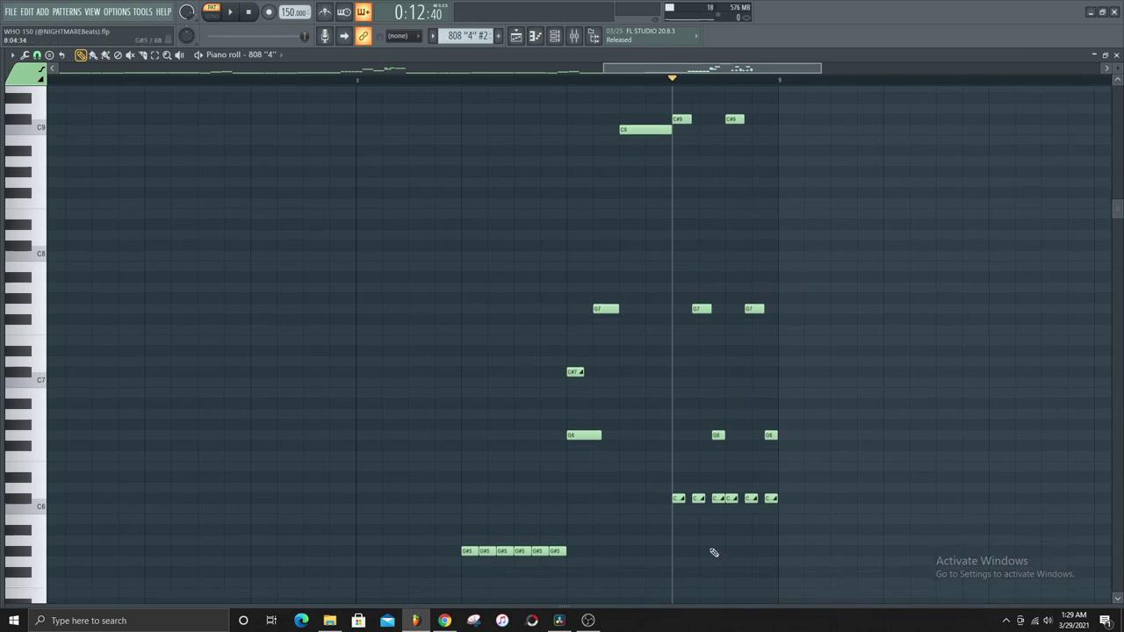
scroll(696, 527, up, 3)
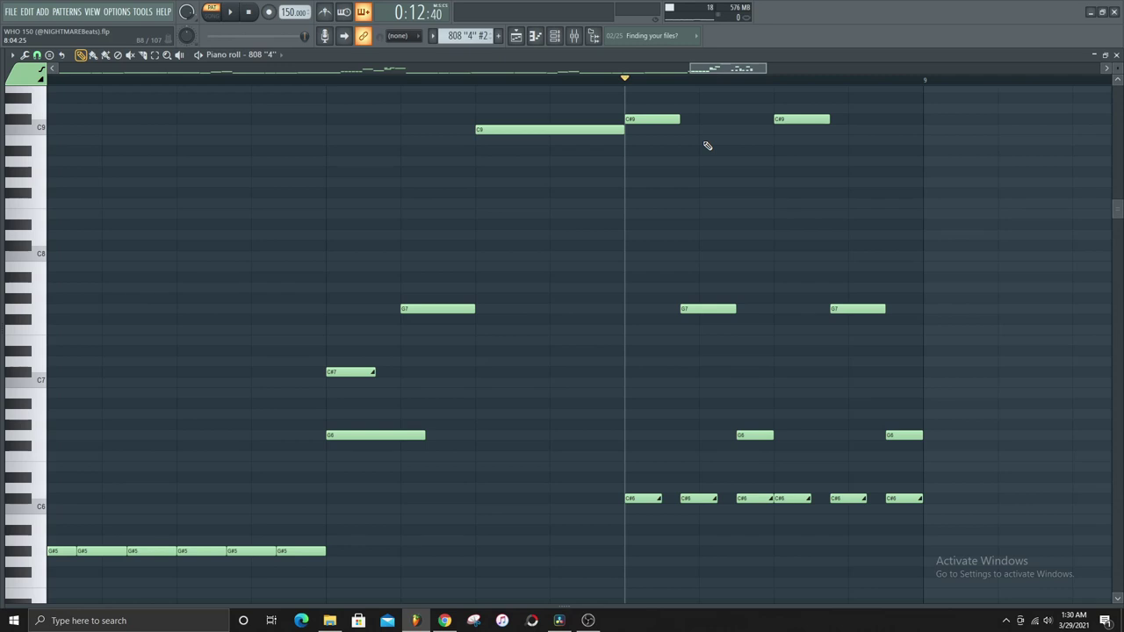
scroll(717, 293, down, 4)
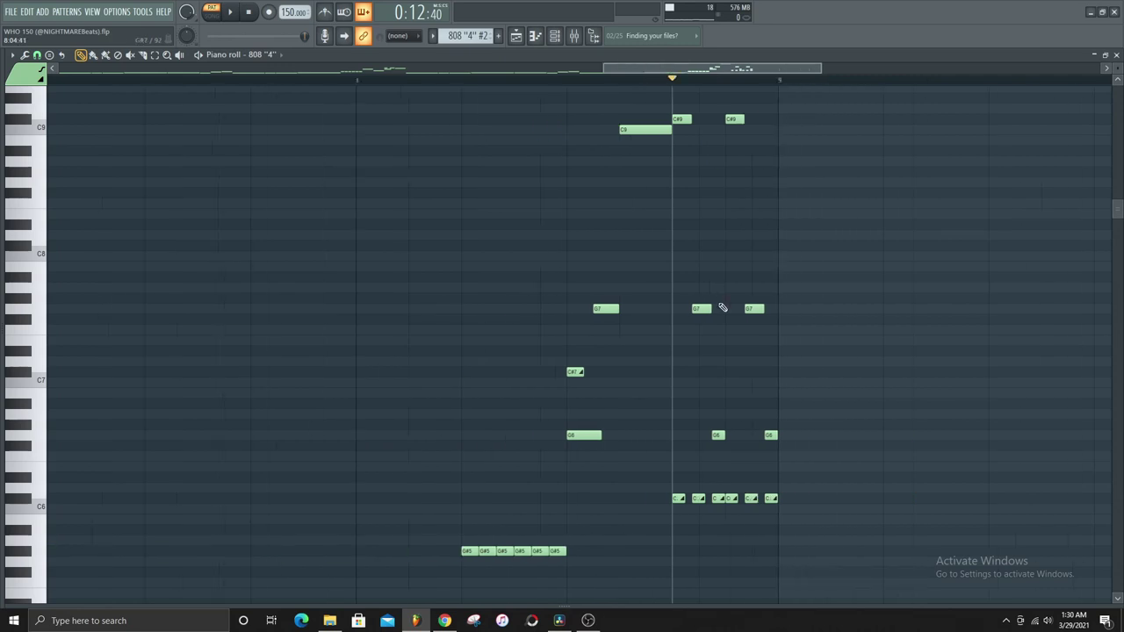
scroll(562, 413, down, 4)
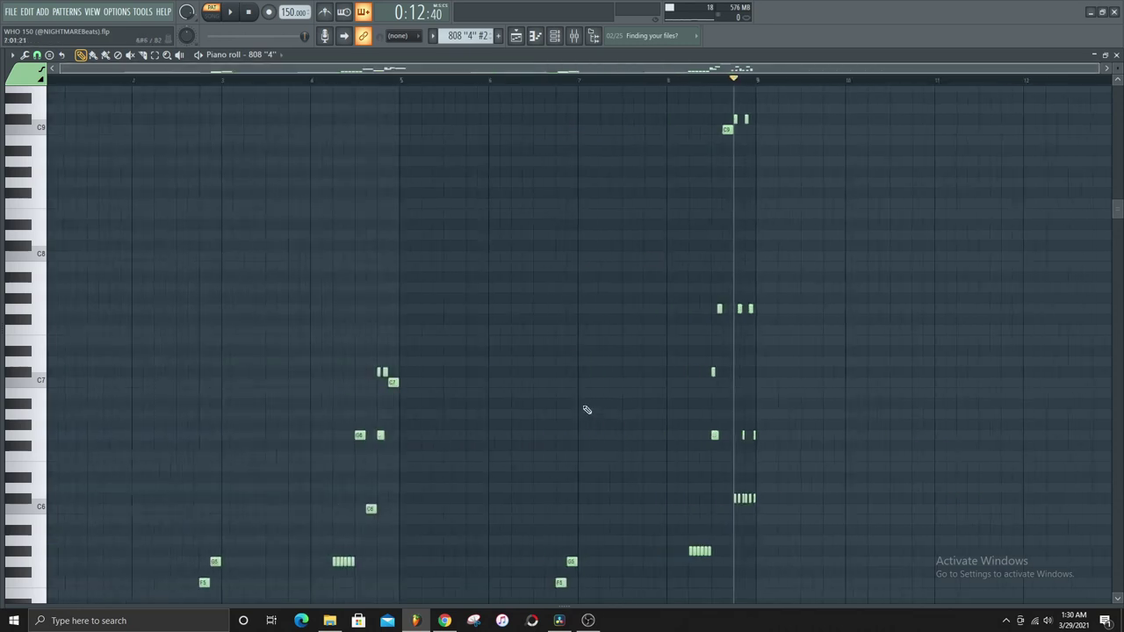
scroll(758, 379, up, 3)
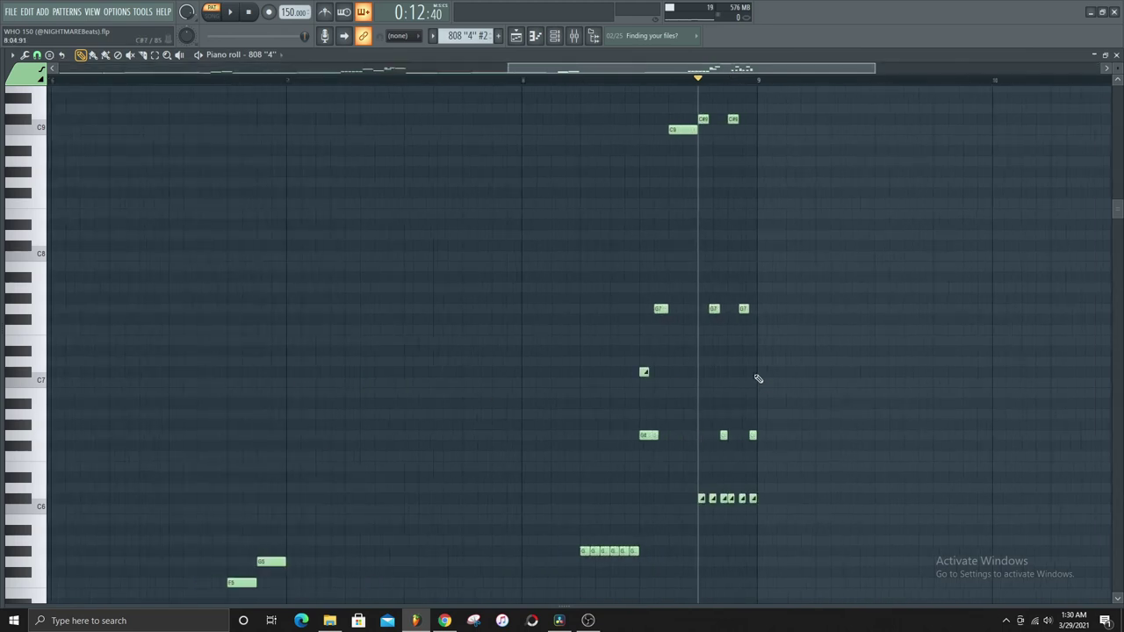
scroll(721, 358, up, 4)
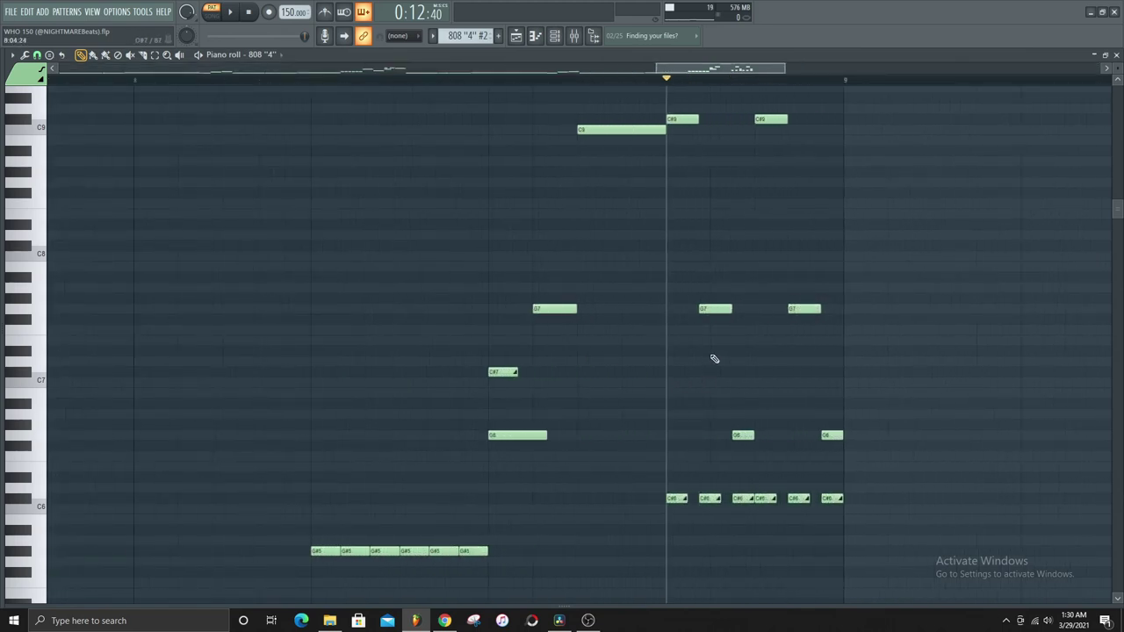
scroll(747, 421, down, 4)
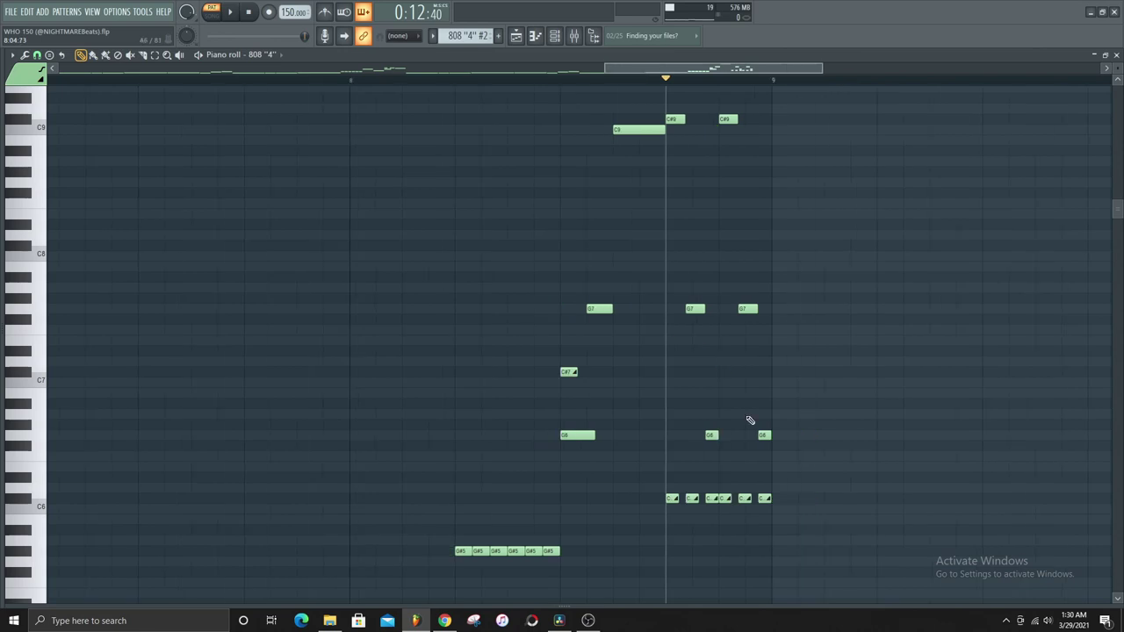
scroll(442, 228, down, 3)
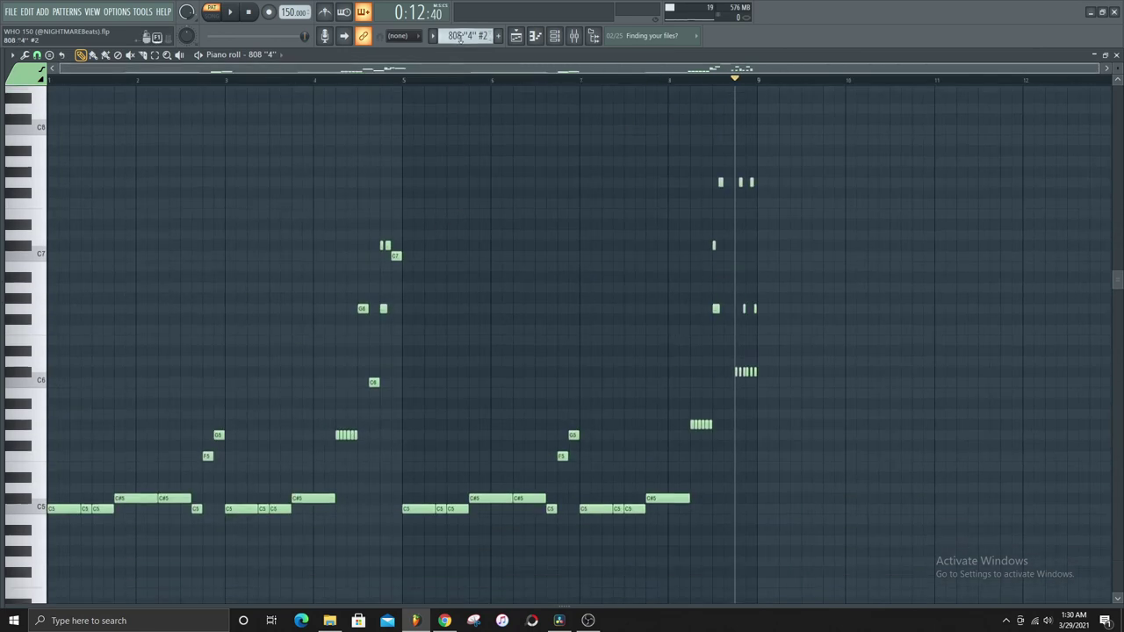
Select the 808 "4" pattern, reset playback to the start, and play it.
scroll(459, 36, up, 1)
key(space)
scroll(255, 342, up, 3)
scroll(264, 343, up, 1)
scroll(290, 354, down, 5)
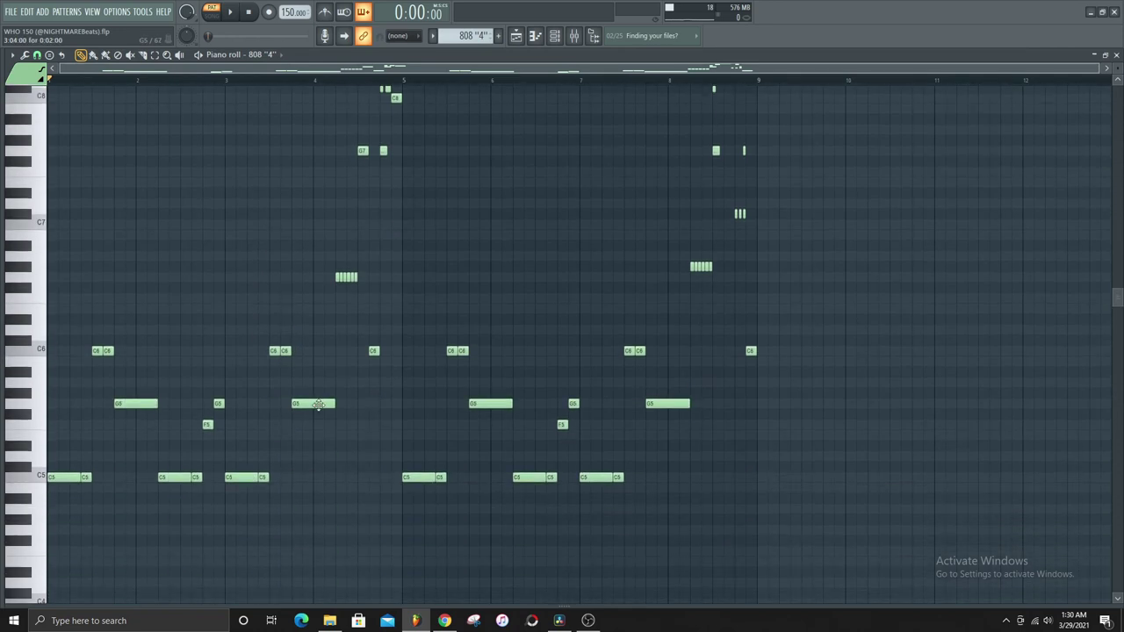
key(space)
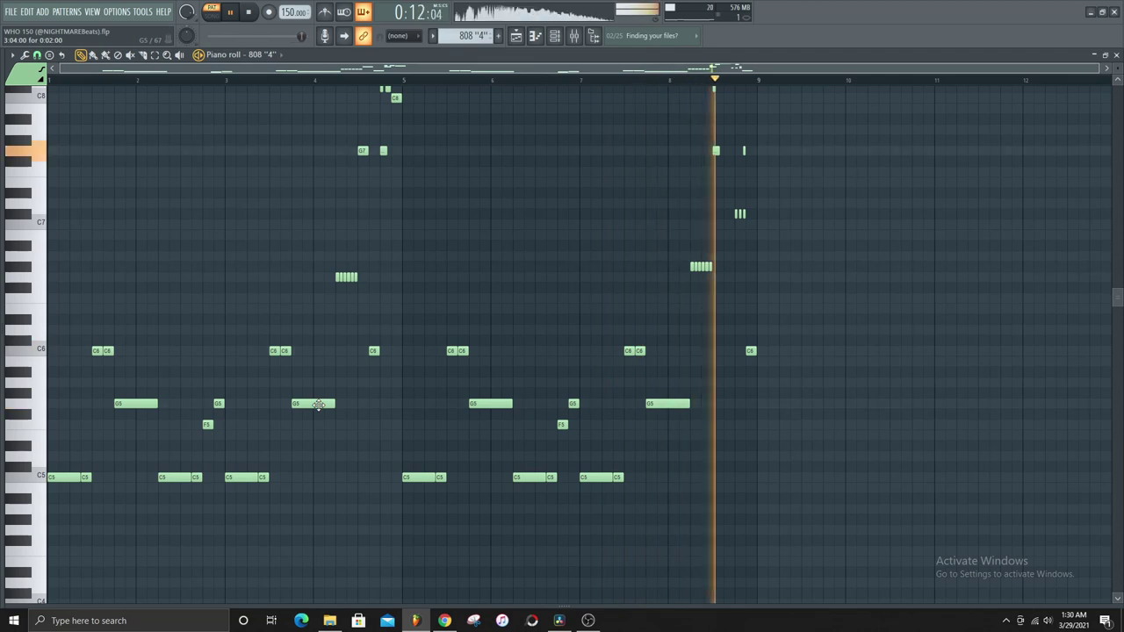
Stop playback and zoom through the 808 "4" pattern's notes.
key(space)
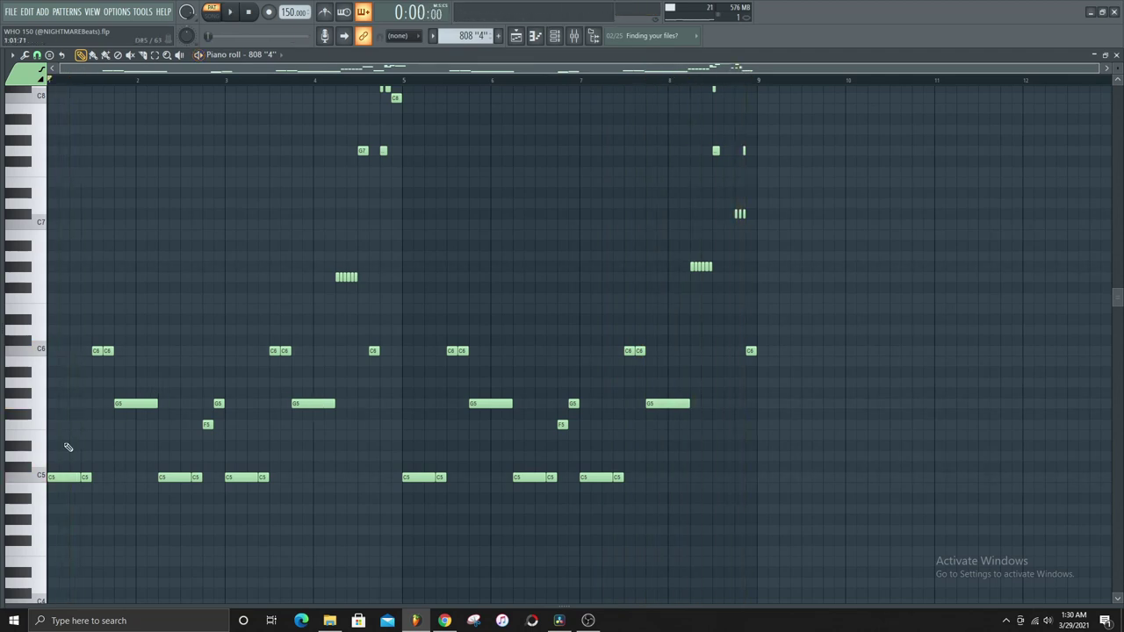
ctrl+scroll(77, 479, up, 4)
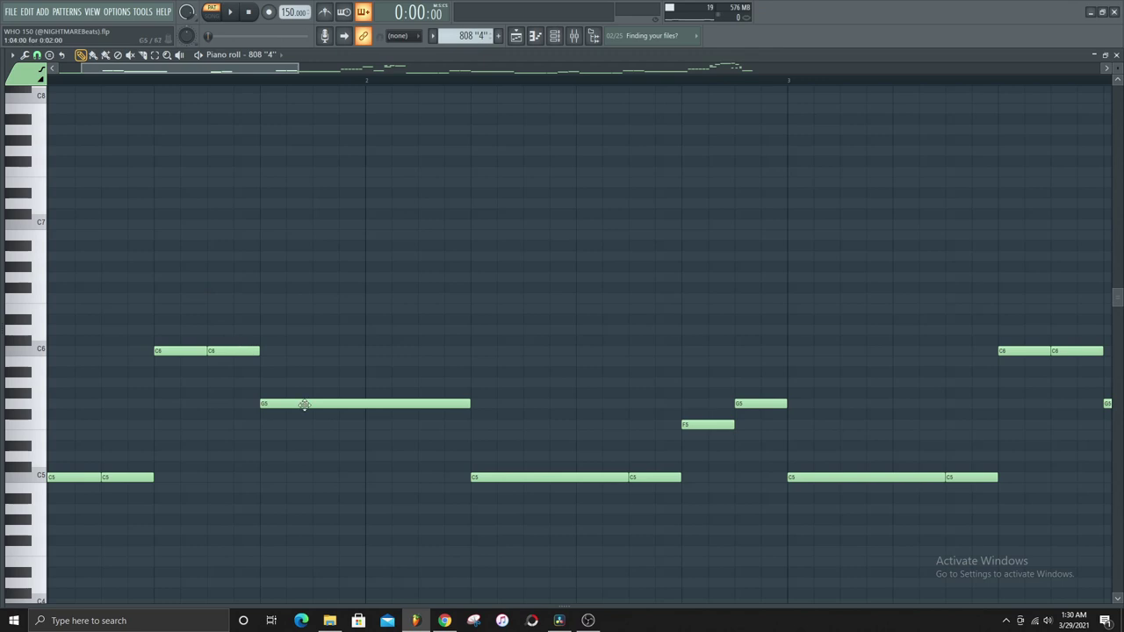
ctrl+scroll(538, 510, down, 4)
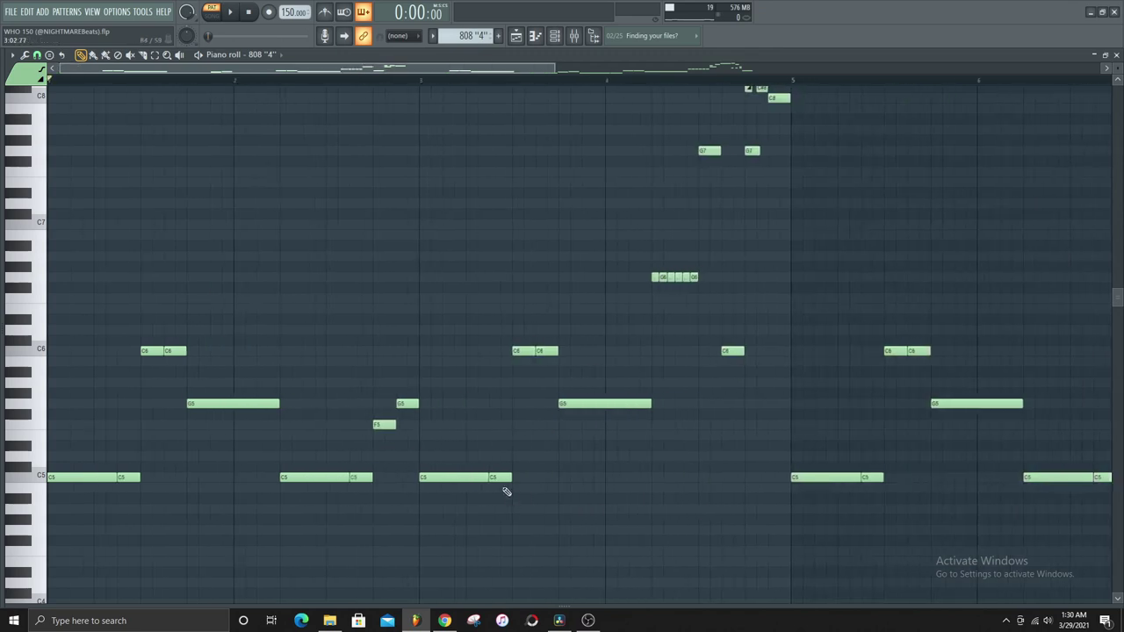
ctrl+scroll(843, 419, down, 3)
ctrl+scroll(532, 418, up, 4)
scroll(532, 421, up, 5)
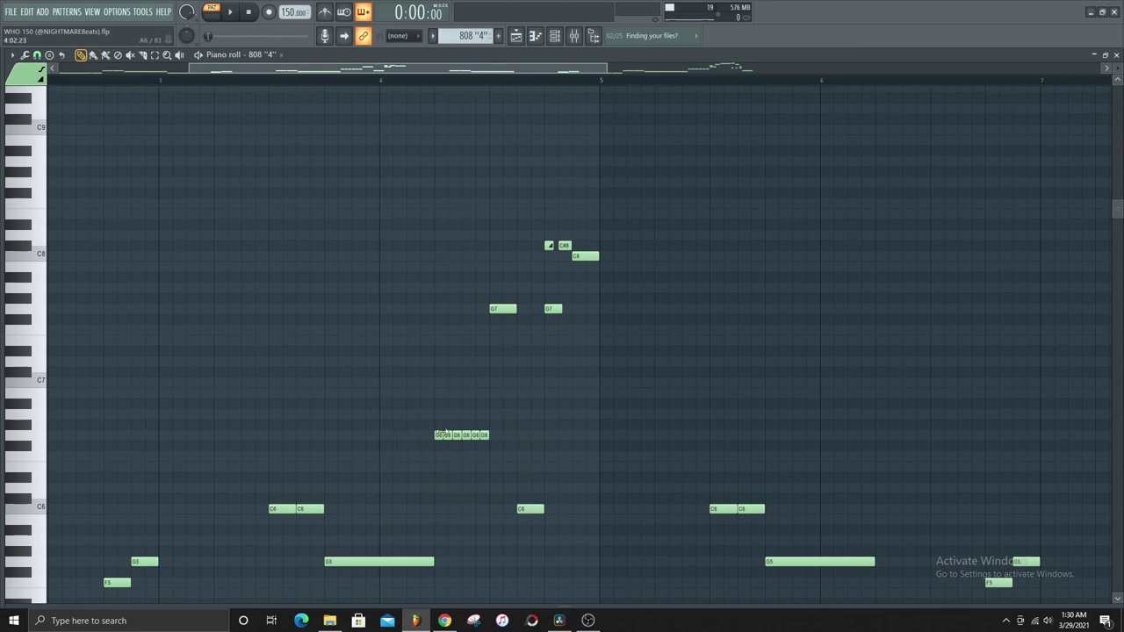
scroll(597, 248, down, 2)
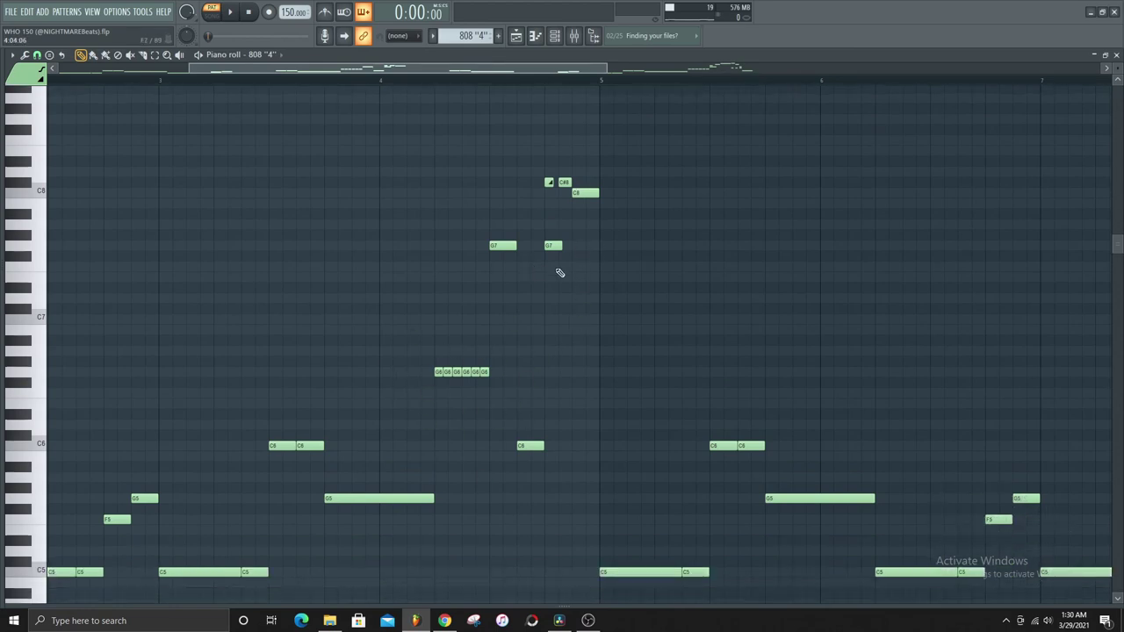
ctrl+scroll(572, 276, down, 2)
ctrl+scroll(859, 324, down, 2)
ctrl+scroll(825, 352, up, 3)
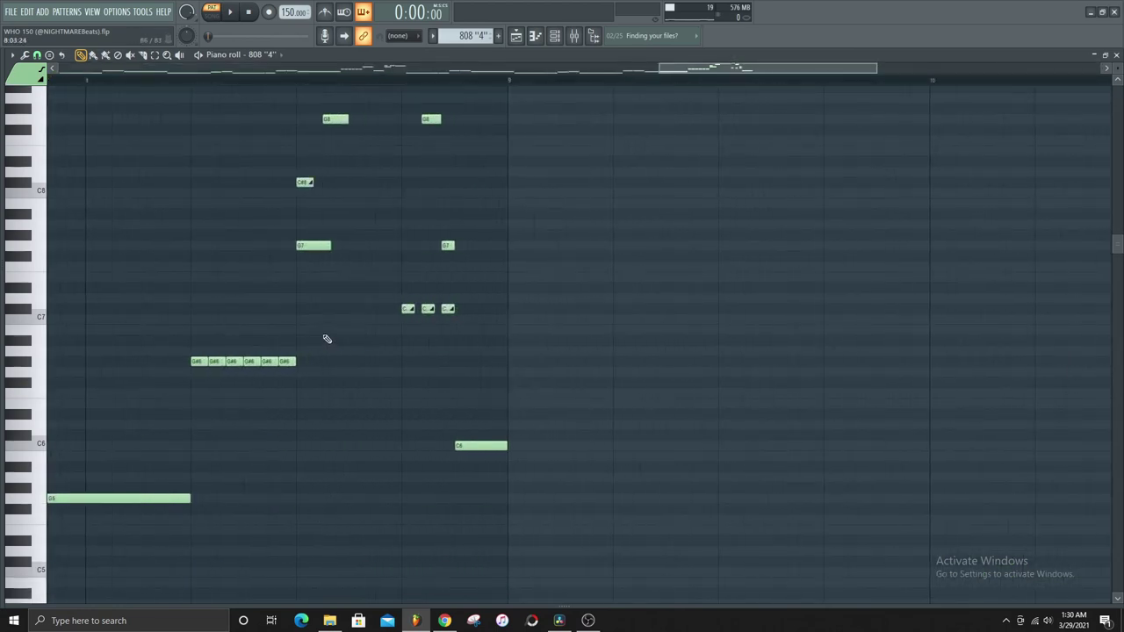
ctrl+scroll(325, 337, up, 1)
scroll(374, 346, up, 4)
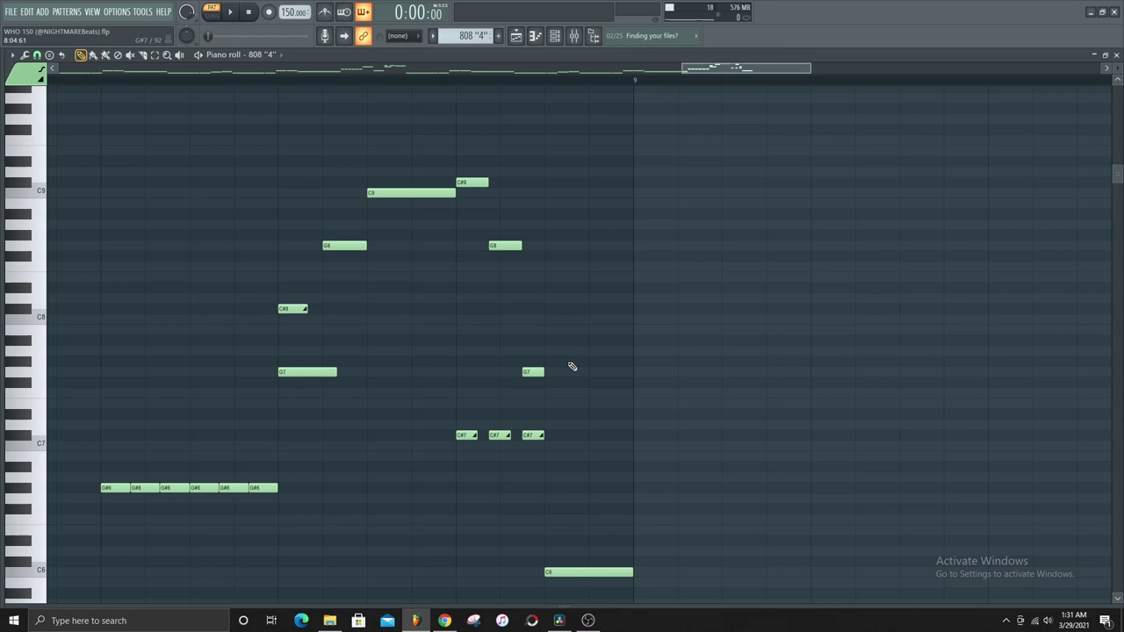
Pan across the bar-8 rolls climbing from G#6 through C#7 and G7 to C#9.
scroll(571, 366, down, 2)
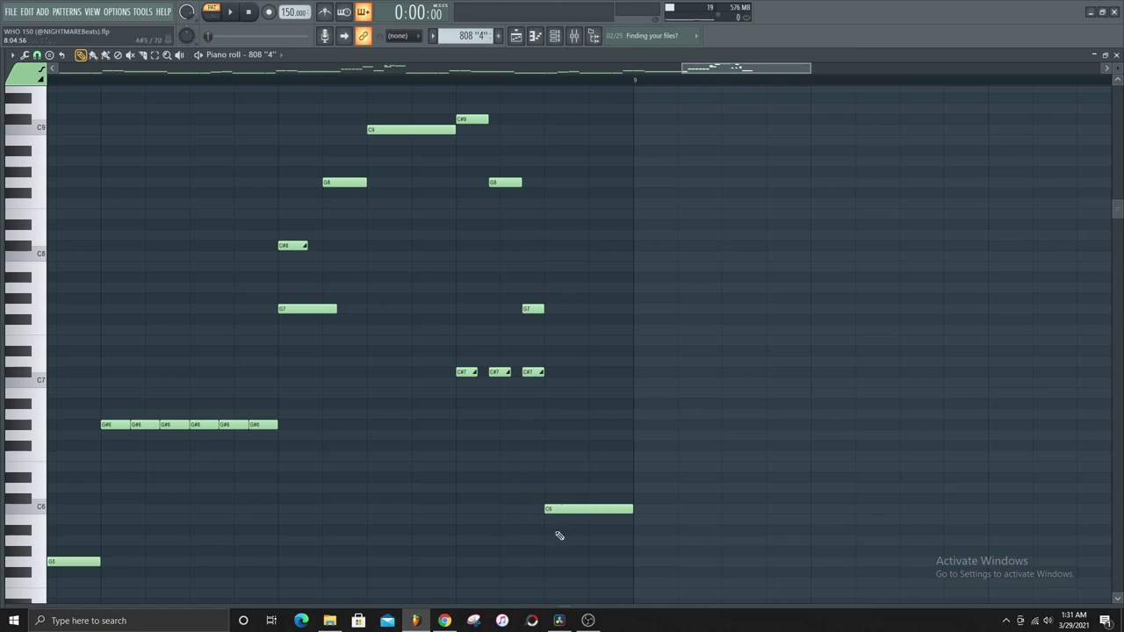
ctrl+scroll(553, 539, down, 4)
scroll(258, 539, down, 2)
scroll(115, 540, down, 2)
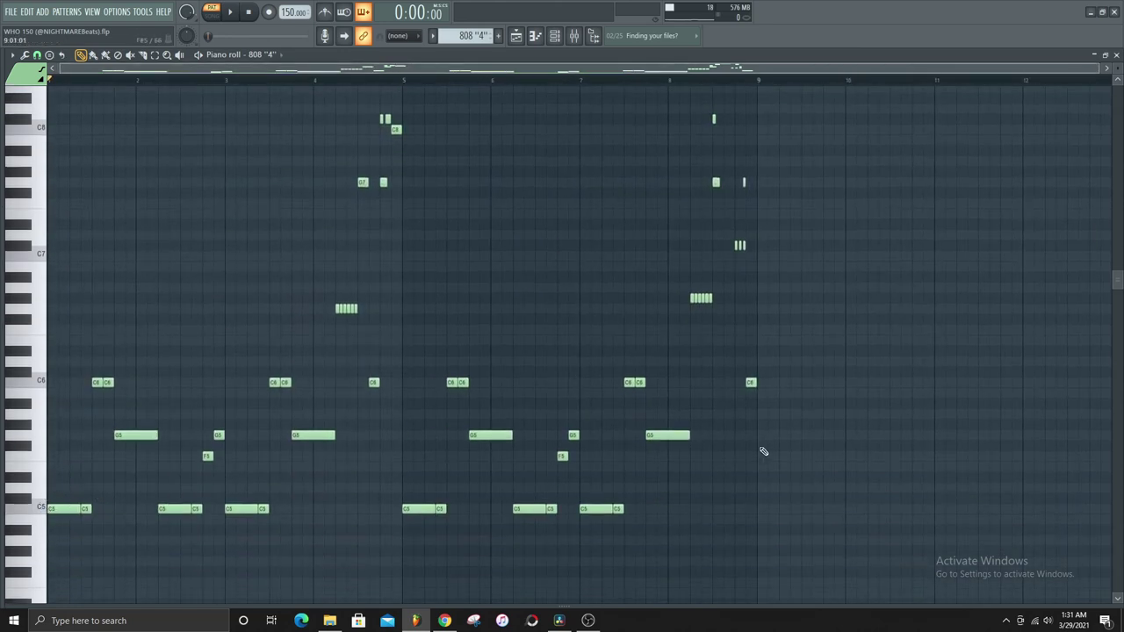
ctrl+scroll(759, 451, up, 3)
scroll(708, 195, up, 4)
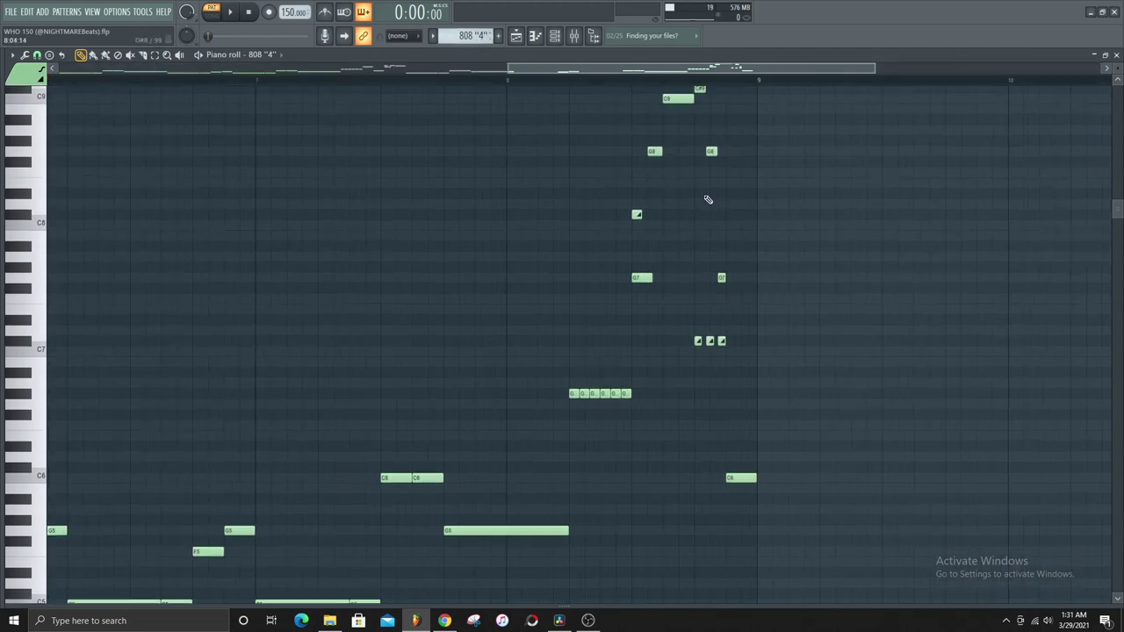
ctrl+scroll(758, 243, up, 3)
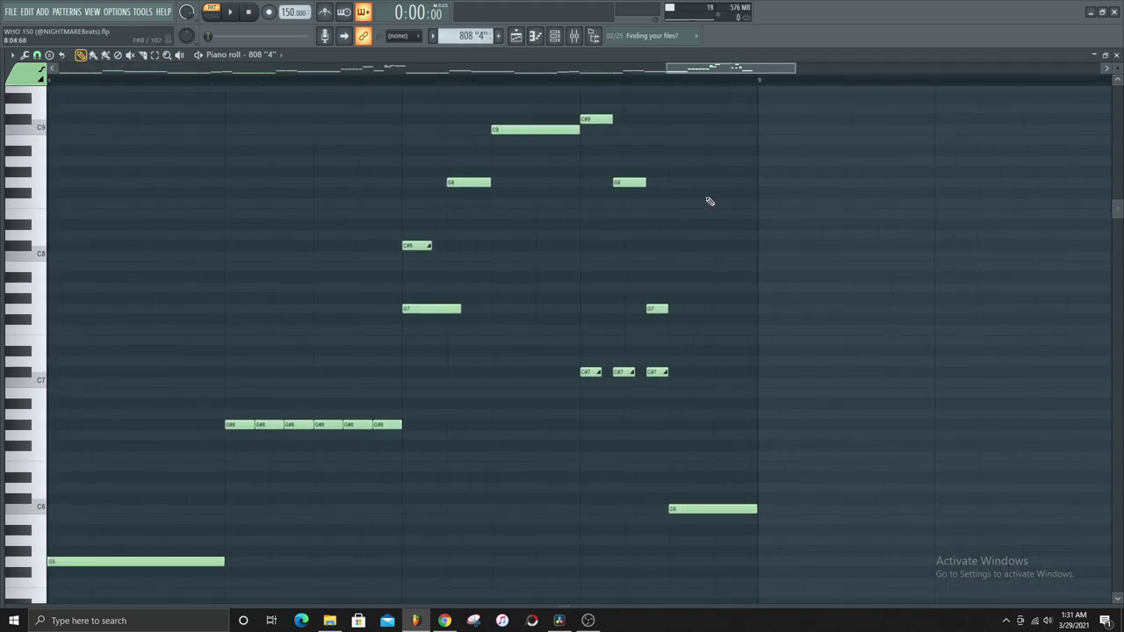
ctrl+scroll(712, 262, down, 6)
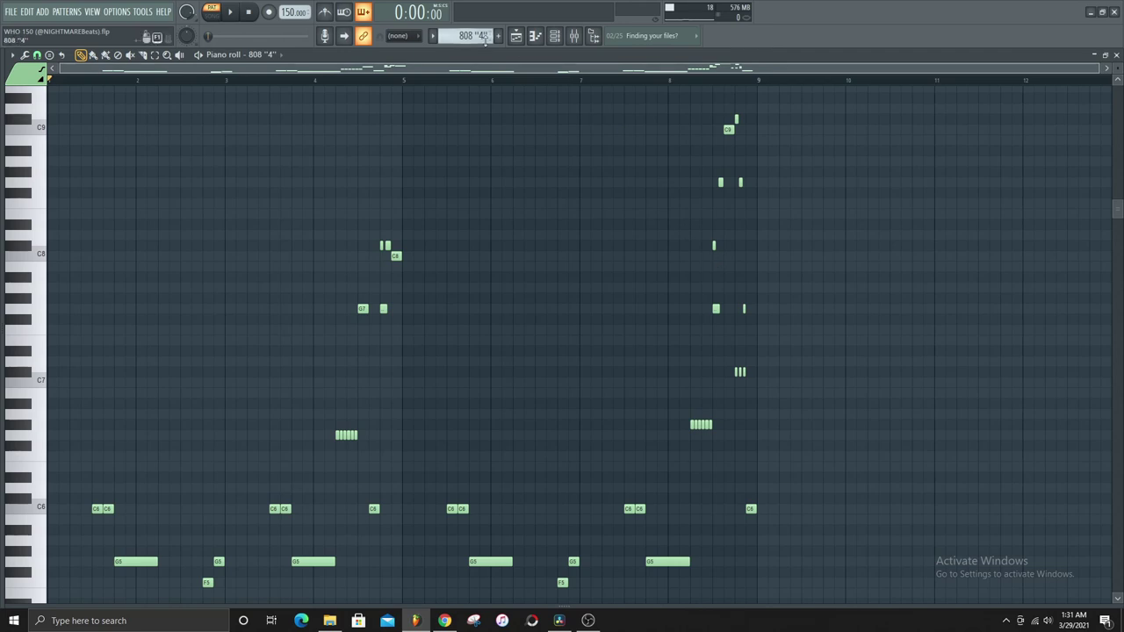
Switch to the 808 "4" #3 pattern, play it, then stop.
scroll(478, 35, down, 1)
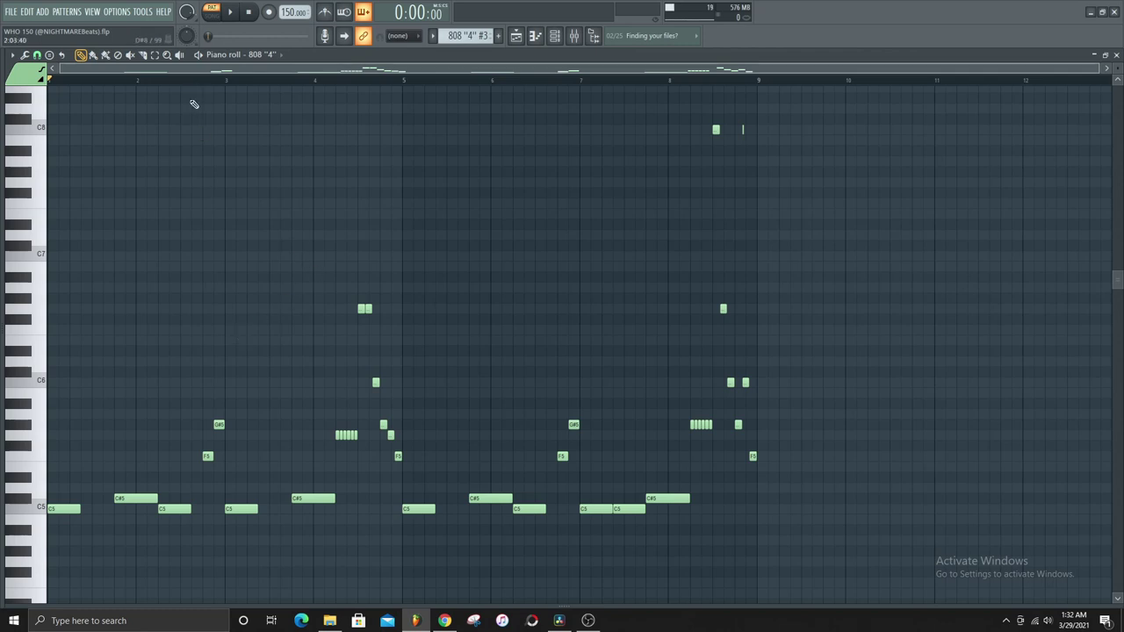
key(space)
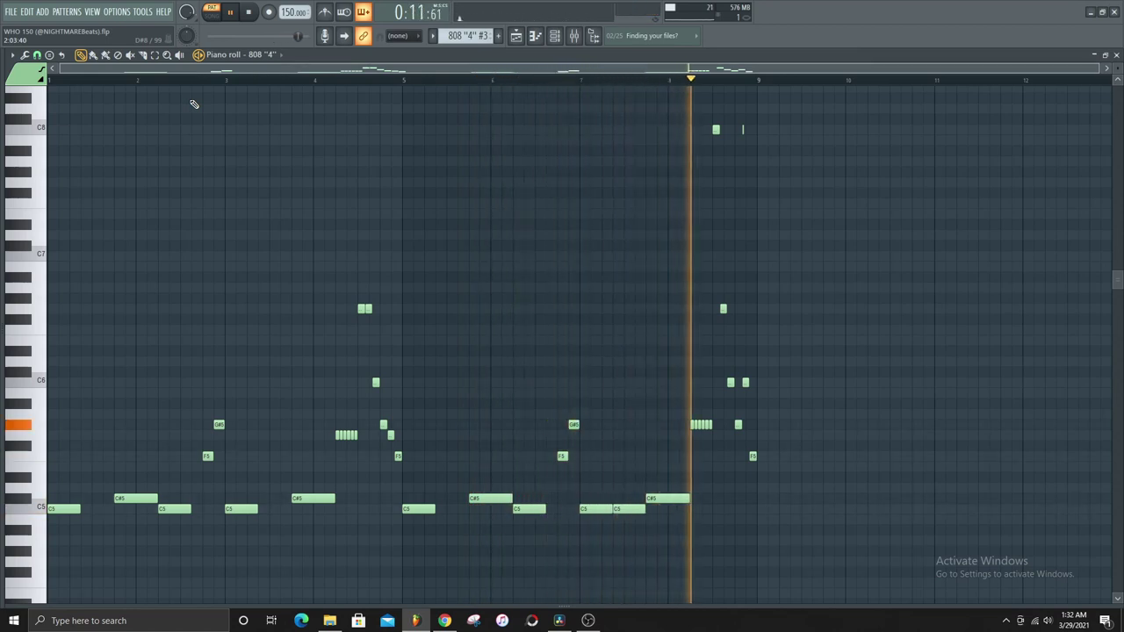
key(space)
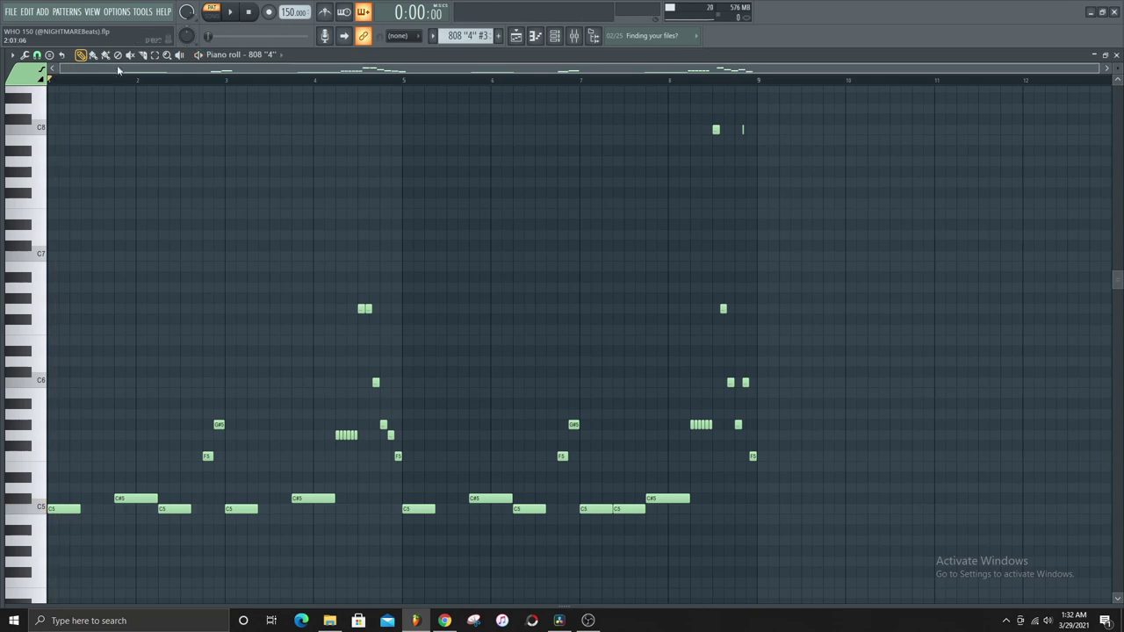
Zoom around the bar-8 ending: G#5 rolls rising through C6 and G6 to C8, ending on F5.
scroll(372, 358, up, 4)
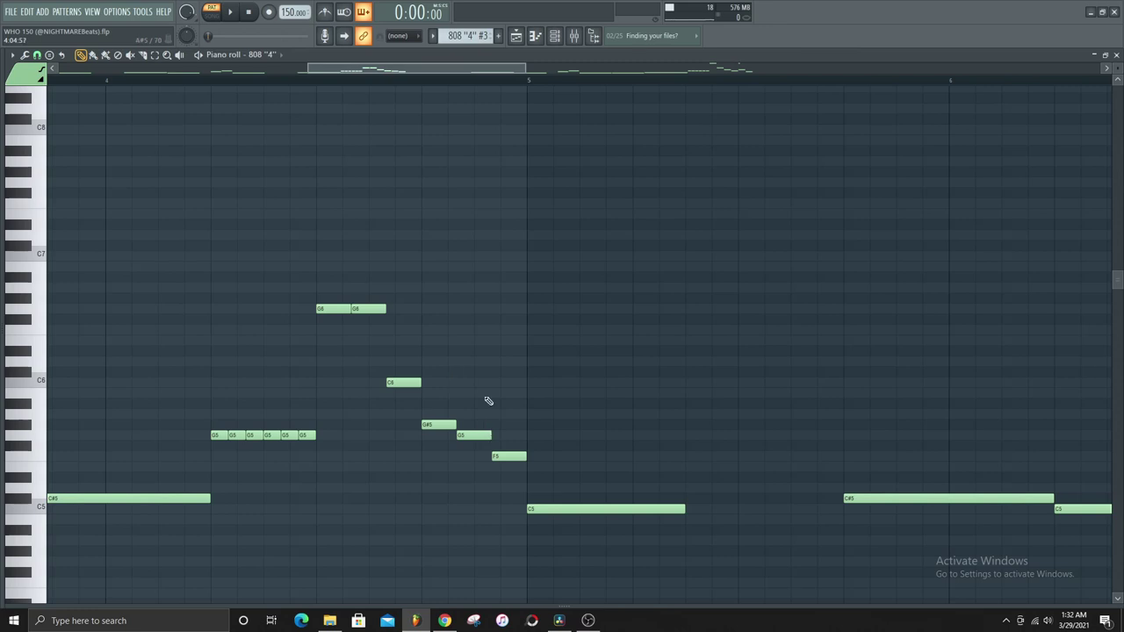
scroll(413, 401, down, 5)
scroll(429, 411, up, 5)
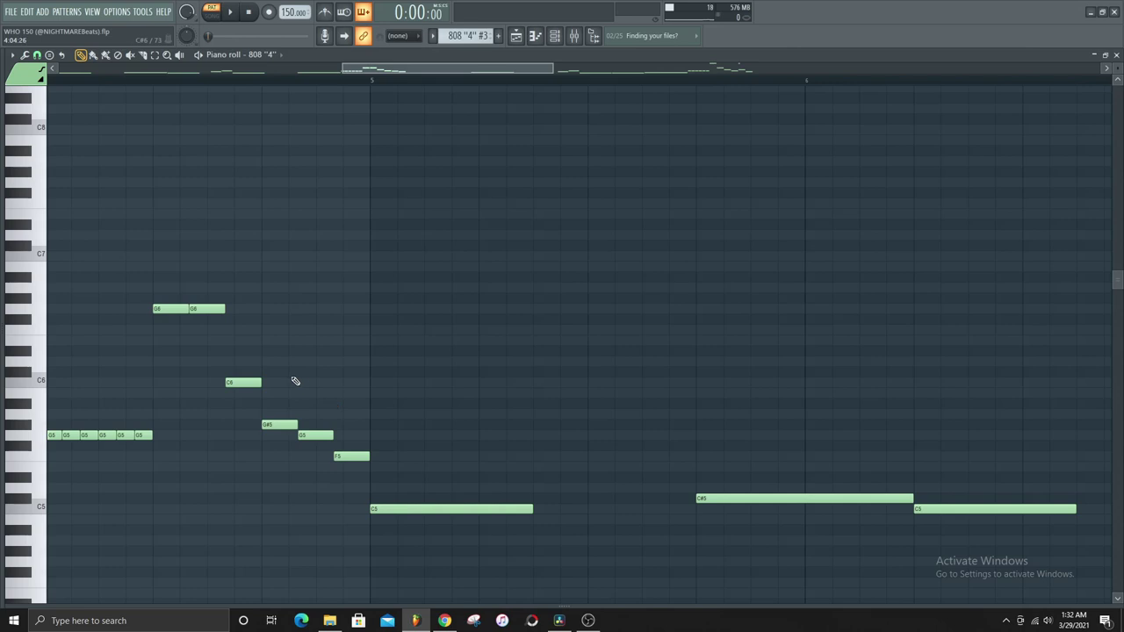
scroll(227, 447, down, 3)
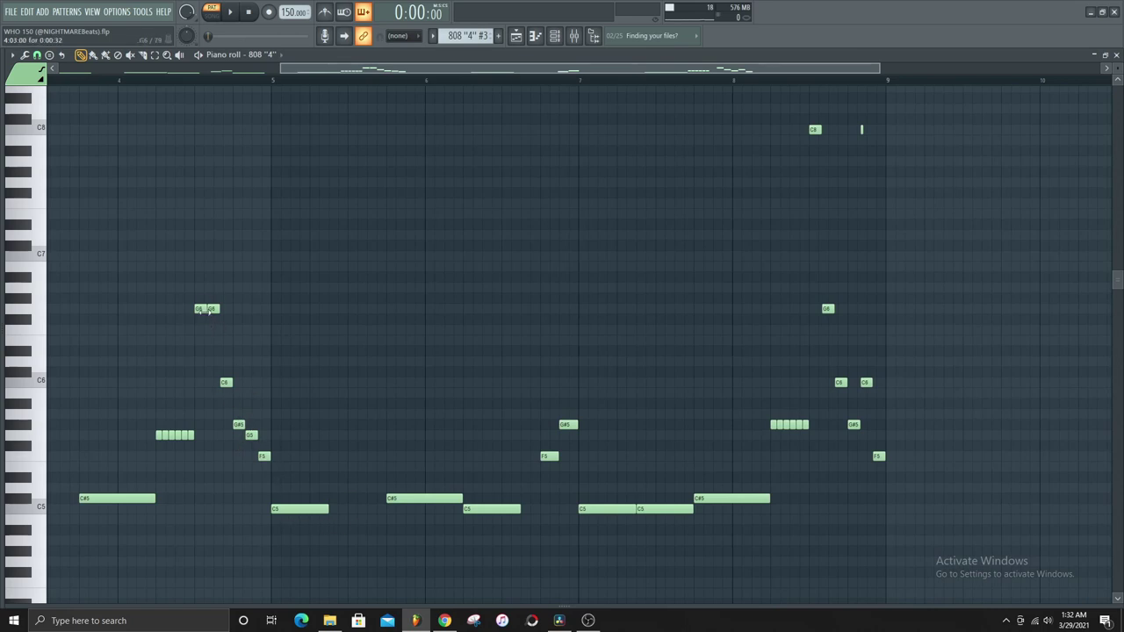
scroll(207, 316, up, 2)
scroll(475, 338, down, 4)
scroll(617, 399, up, 3)
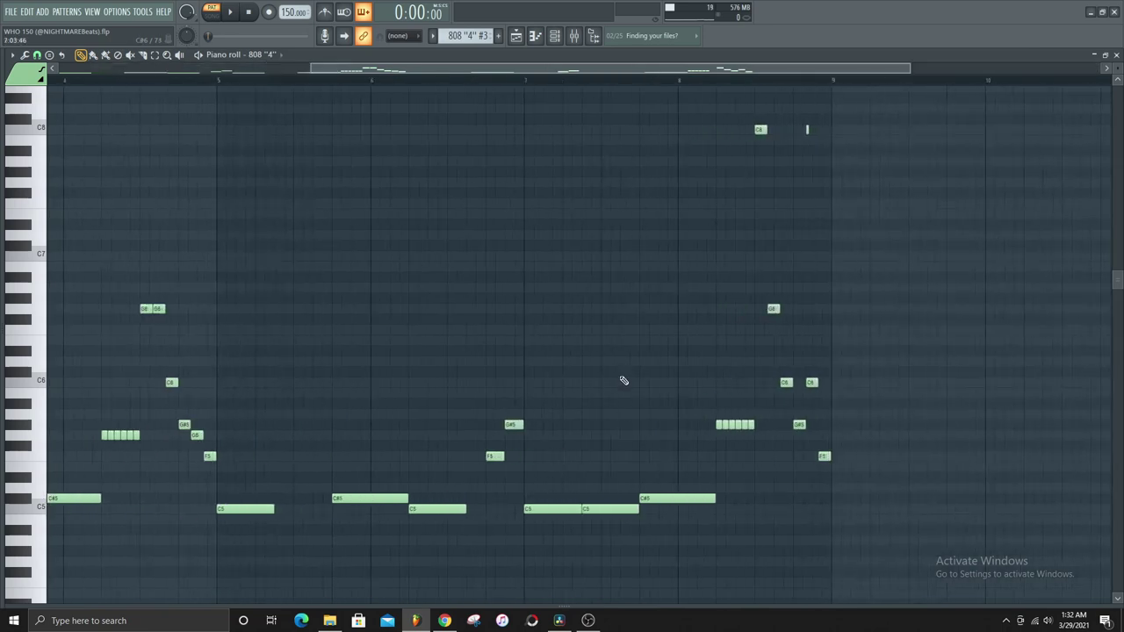
scroll(617, 399, down, 2)
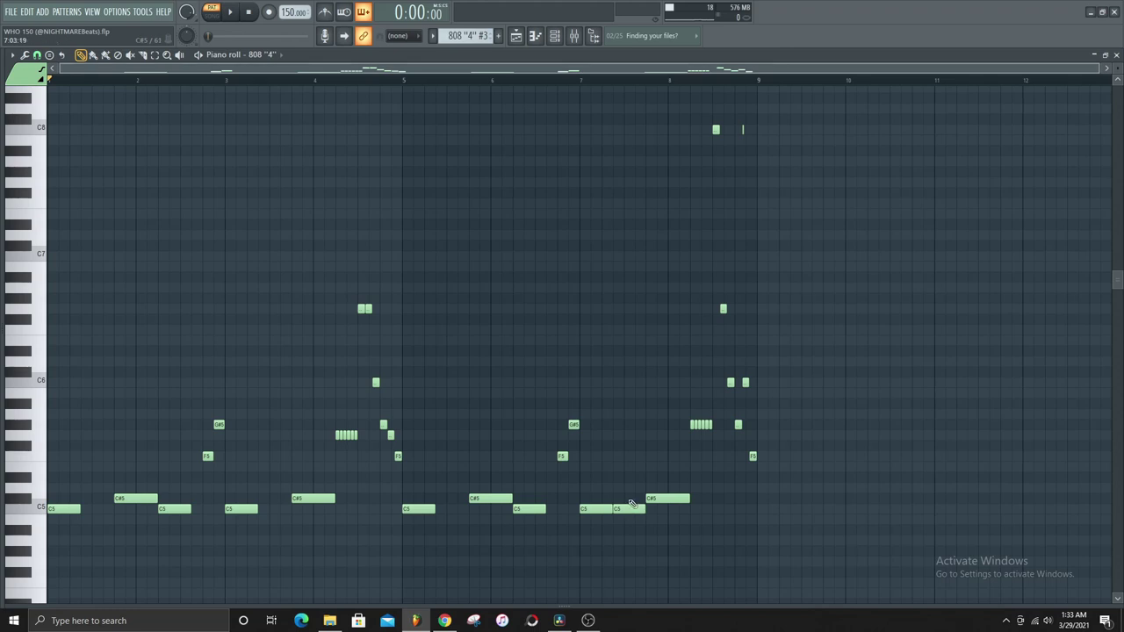
scroll(763, 382, up, 3)
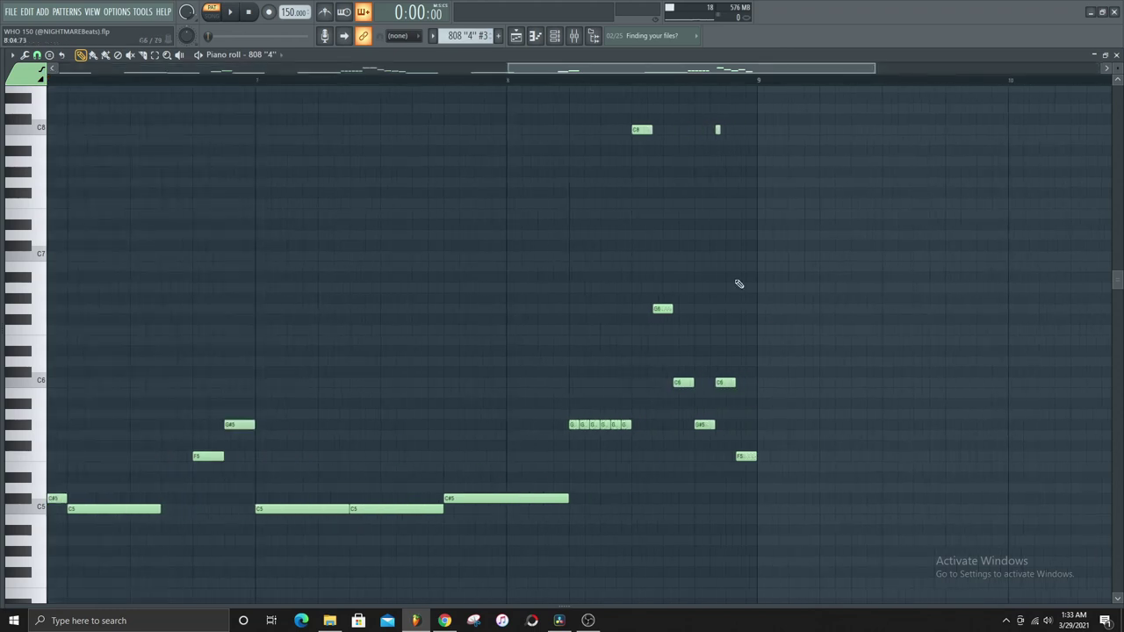
scroll(717, 296, up, 4)
scroll(690, 431, down, 5)
scroll(803, 338, up, 4)
scroll(658, 320, down, 1)
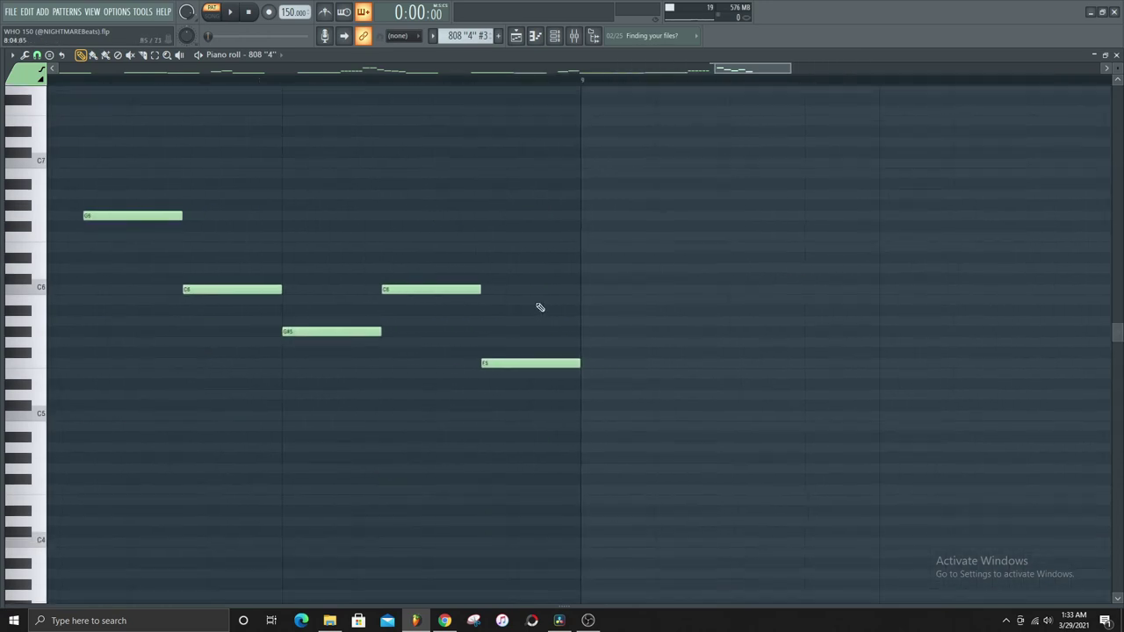
scroll(317, 282, down, 2)
scroll(317, 282, up, 3)
scroll(234, 301, down, 3)
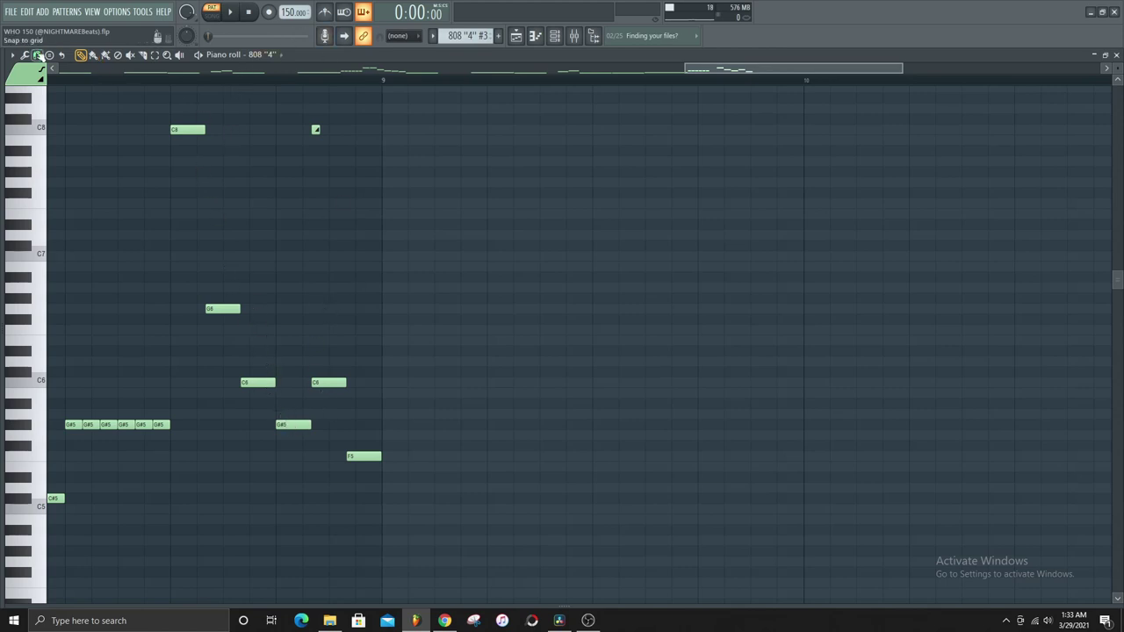
Try 1/6-beat note snapping, then set the snap back to 1/4 beat.
click(37, 54)
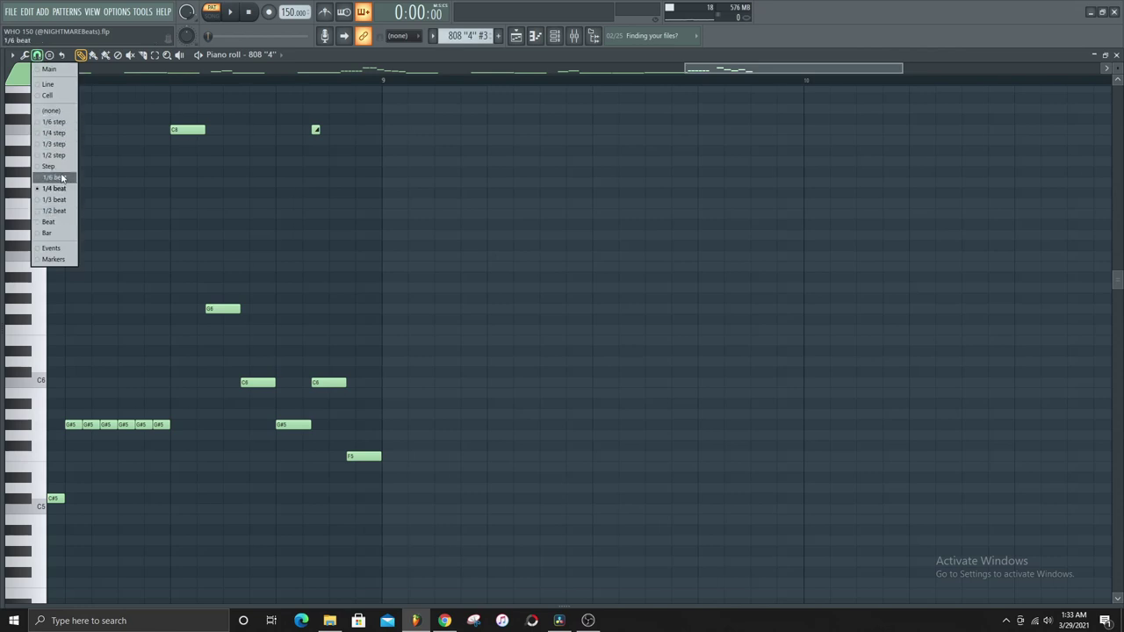
click(61, 213)
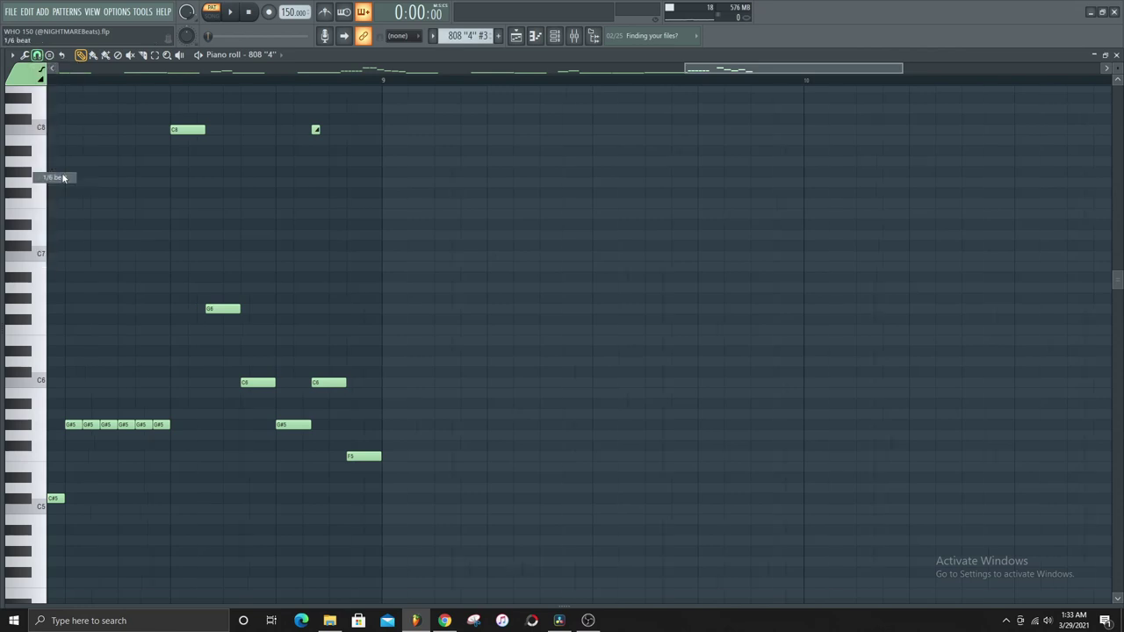
click(37, 54)
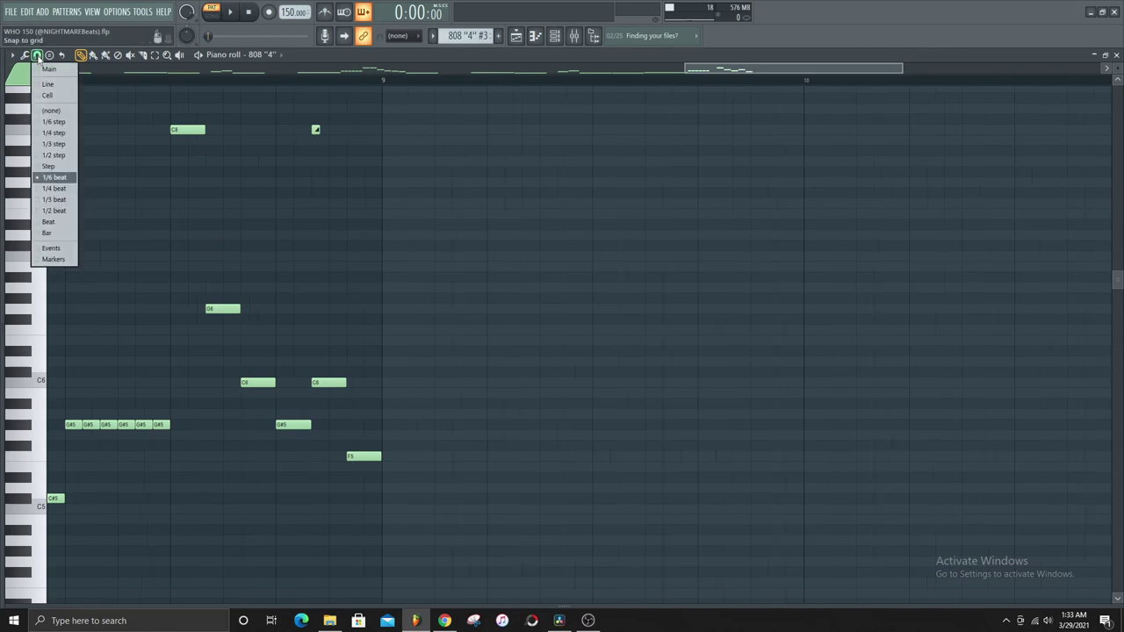
click(56, 189)
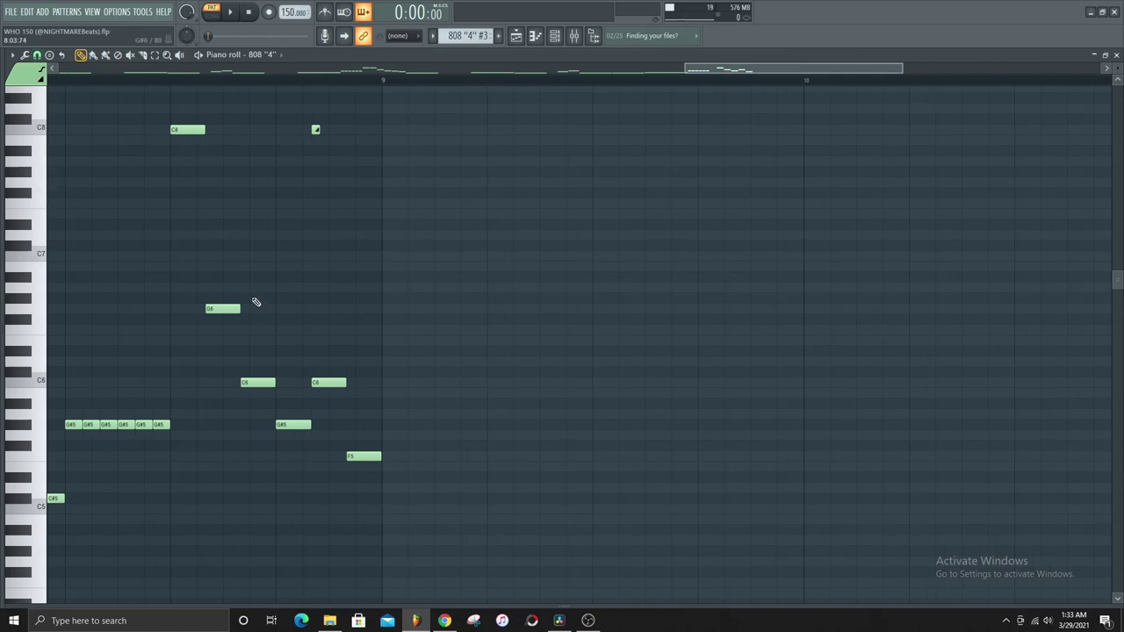
scroll(259, 306, down, 5)
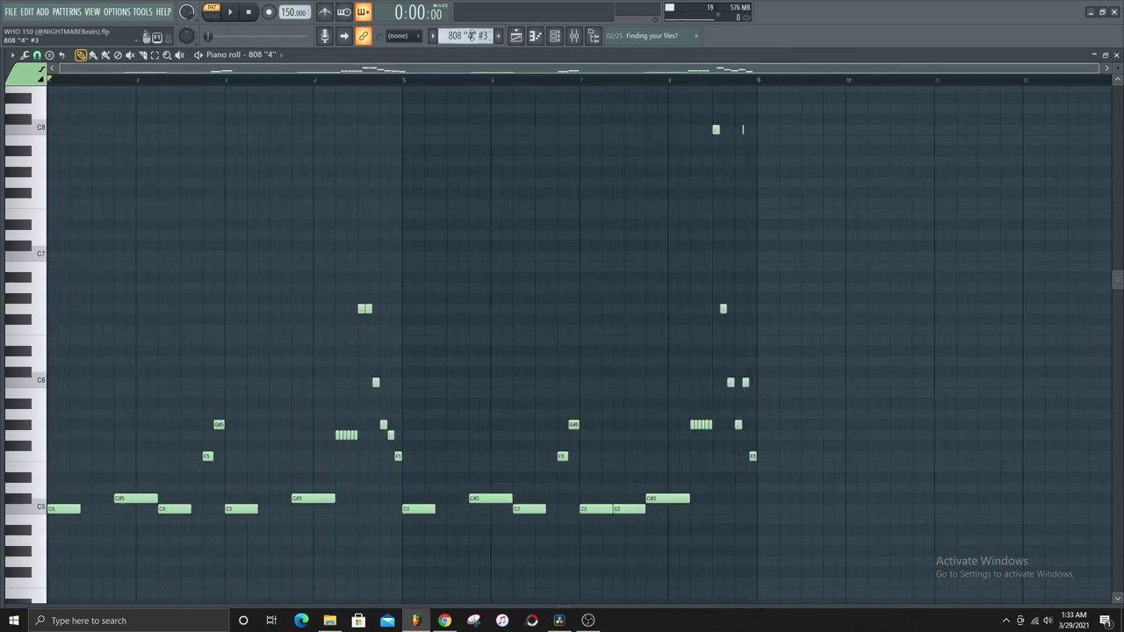
Open the Pattern 18 clip in the piano roll showing the Drill 808 004 channel.
click(1116, 55)
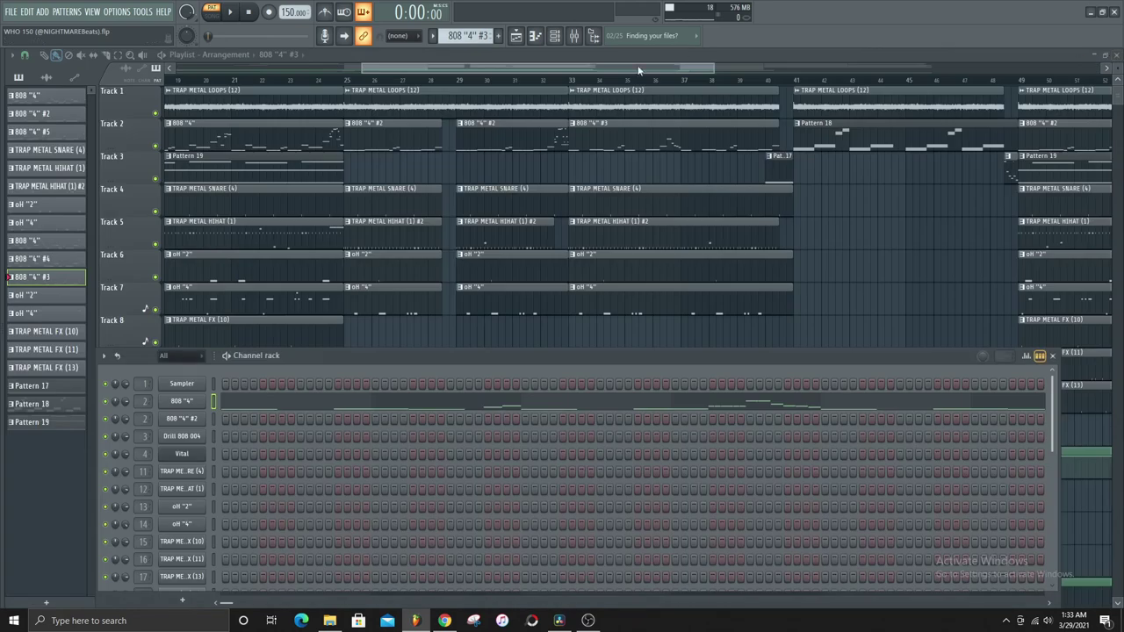
key(F6)
scroll(638, 70, right, 5)
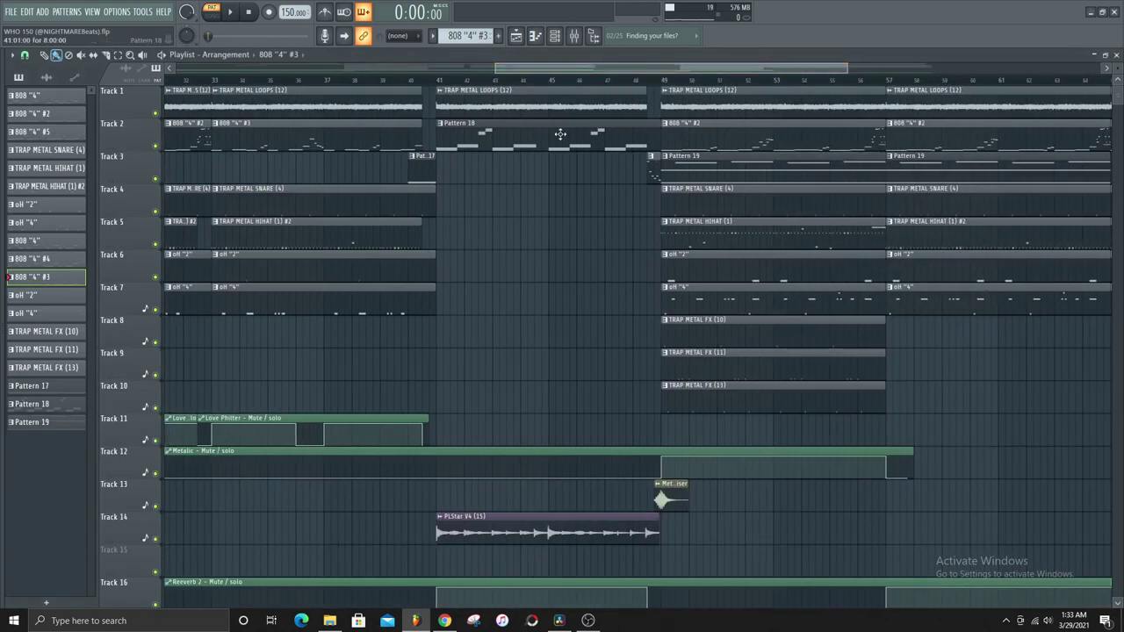
click(560, 133)
click(535, 35)
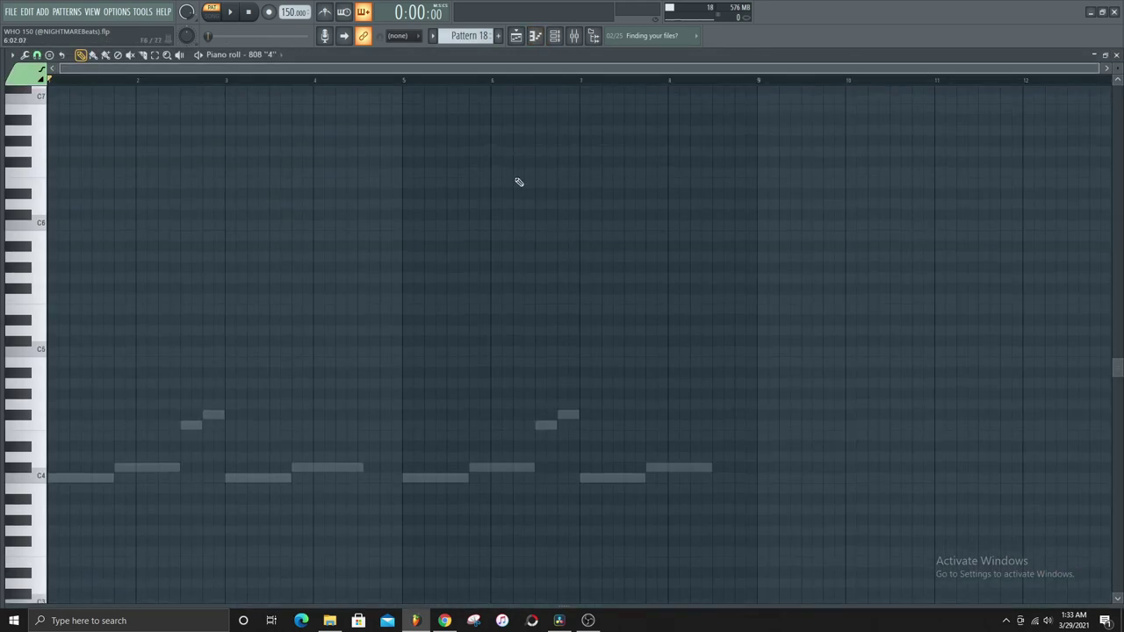
scroll(421, 140, down, 4)
click(237, 54)
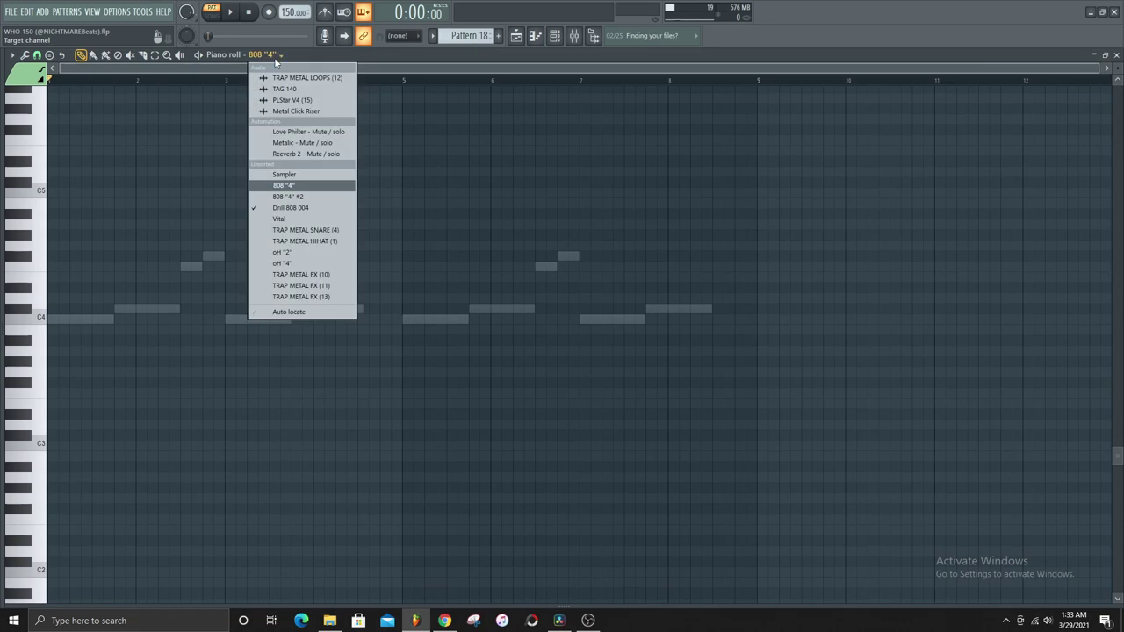
click(295, 207)
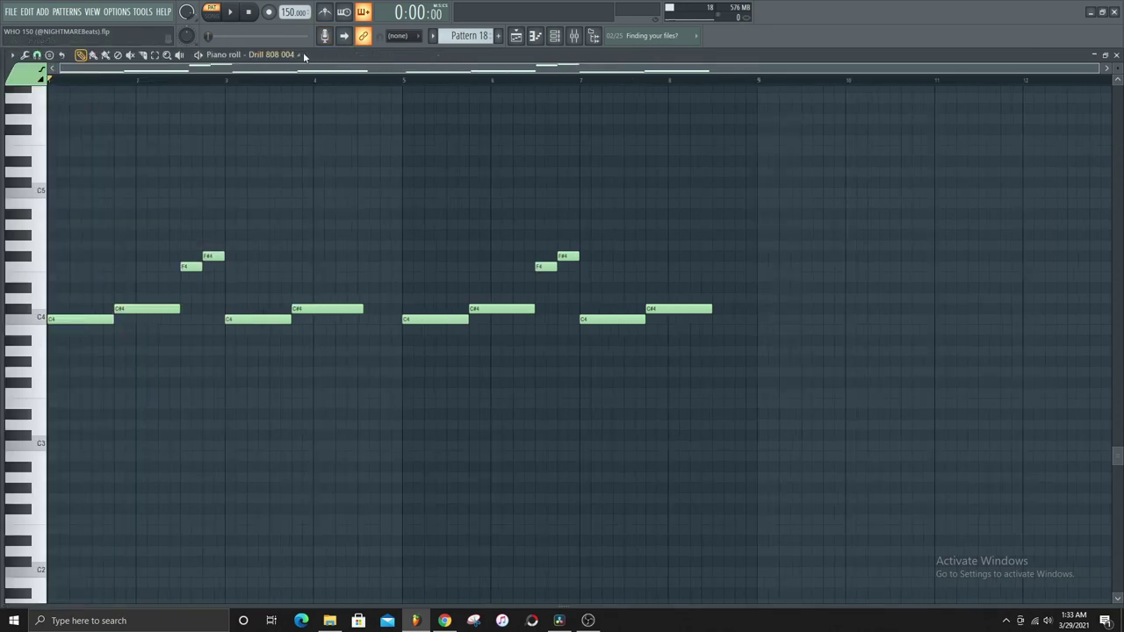
Play the drill 808 bridge through, then stop it.
key(space)
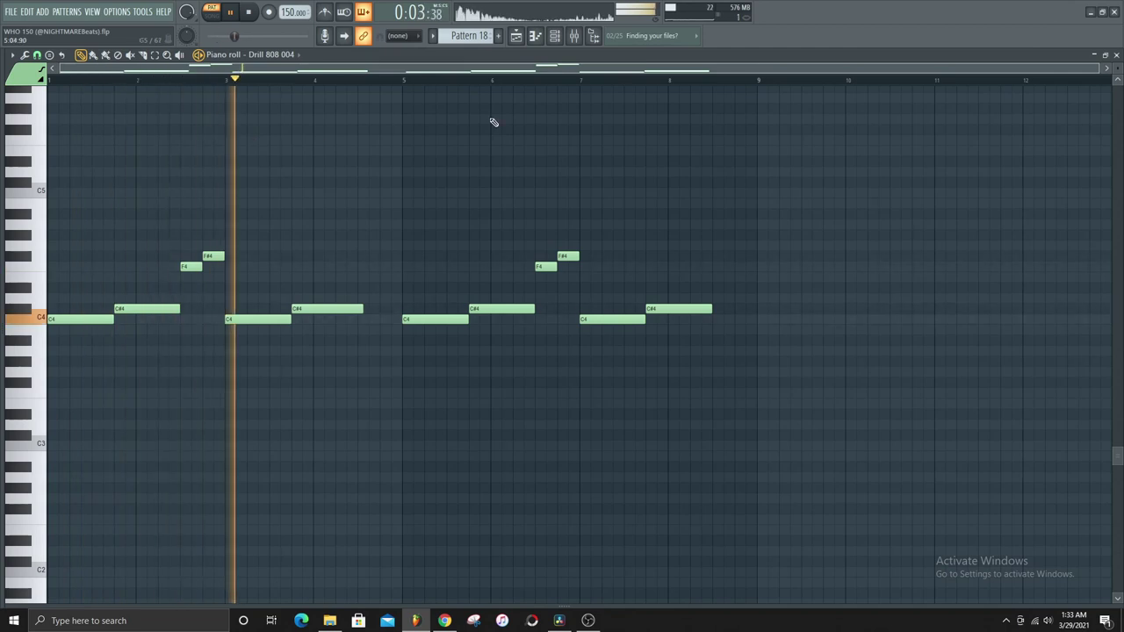
scroll(507, 220, up, 1)
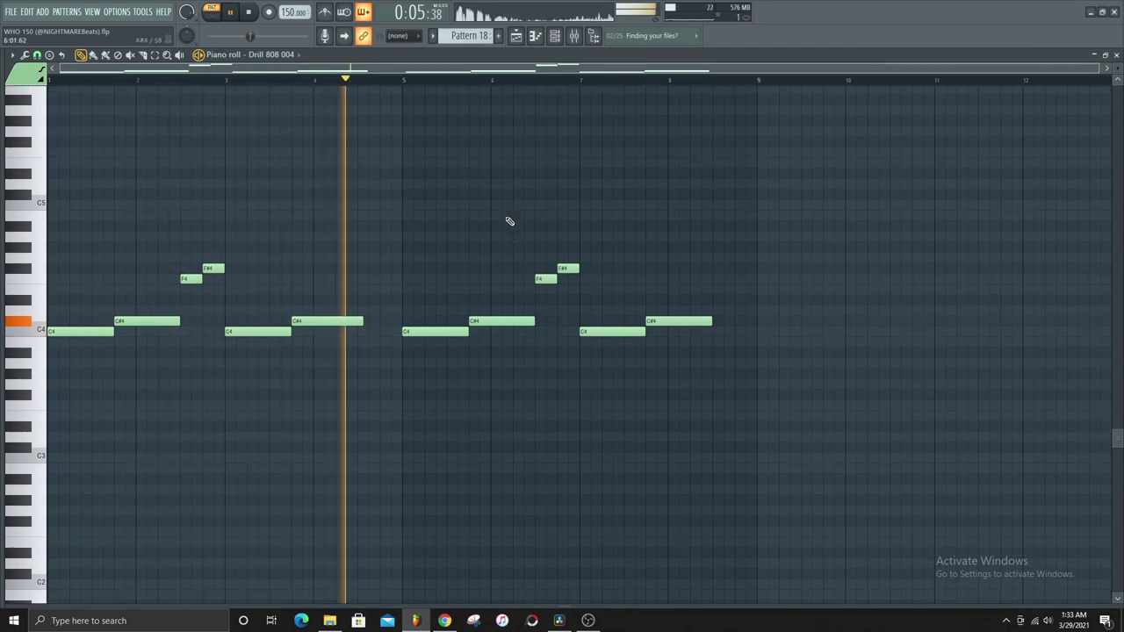
scroll(509, 220, down, 2)
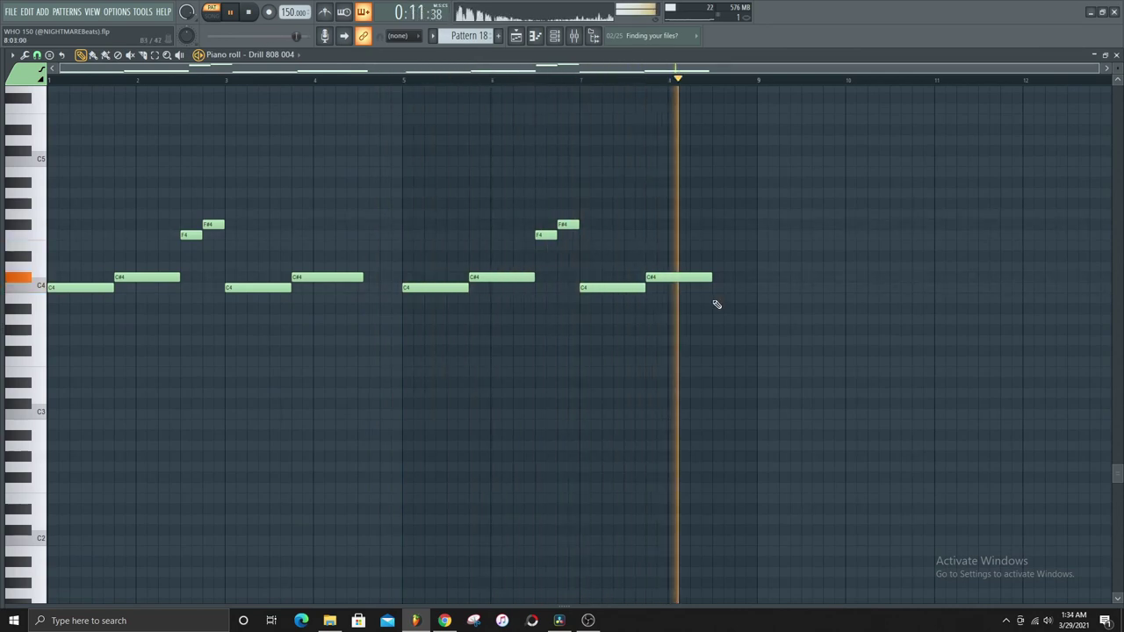
key(space)
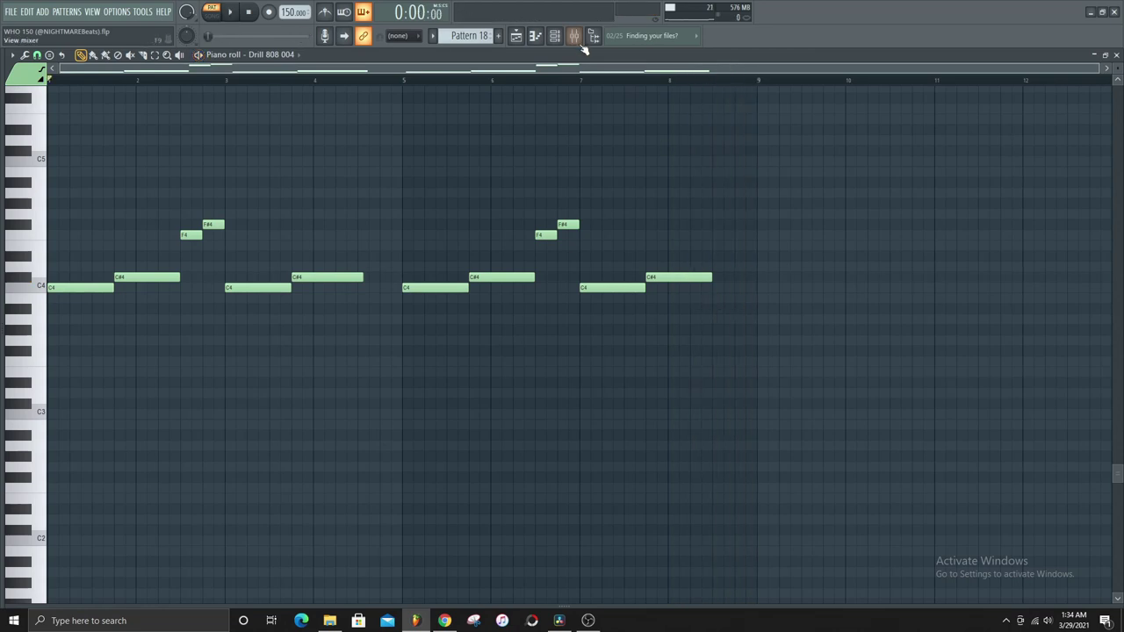
Select mixer Insert 3 and inspect its Soundgoodizer effect.
click(574, 36)
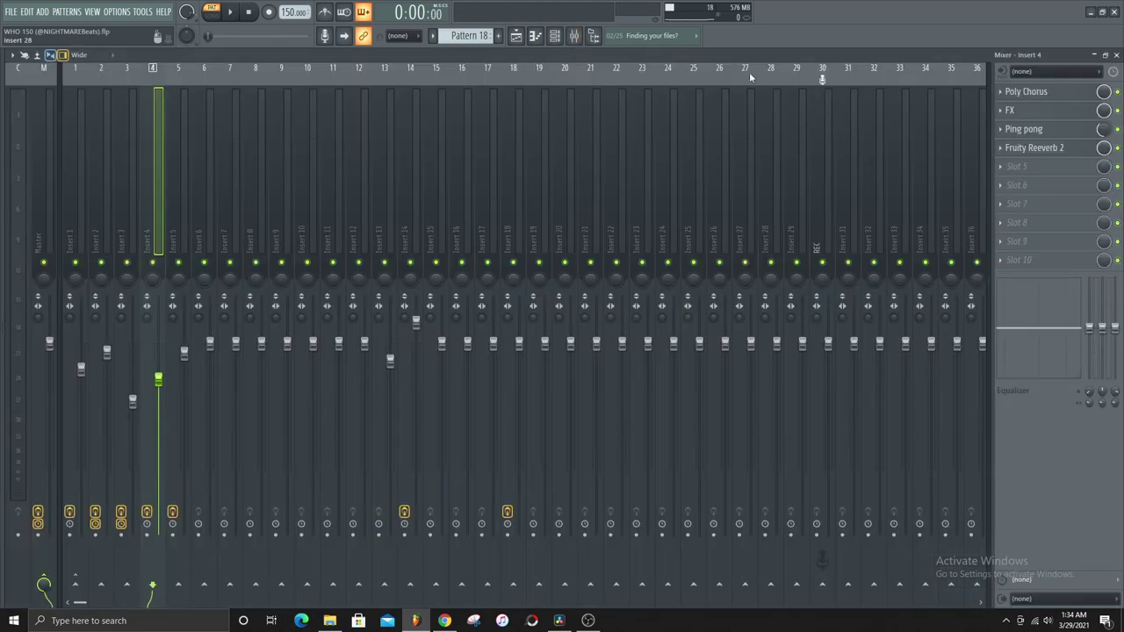
click(554, 35)
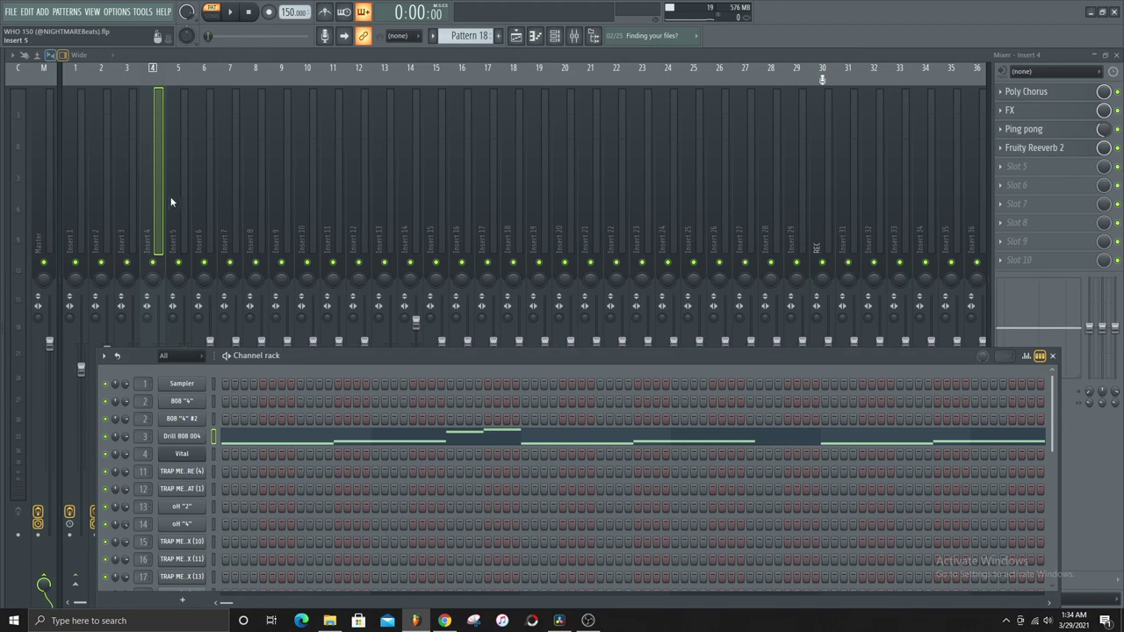
click(132, 193)
click(1024, 91)
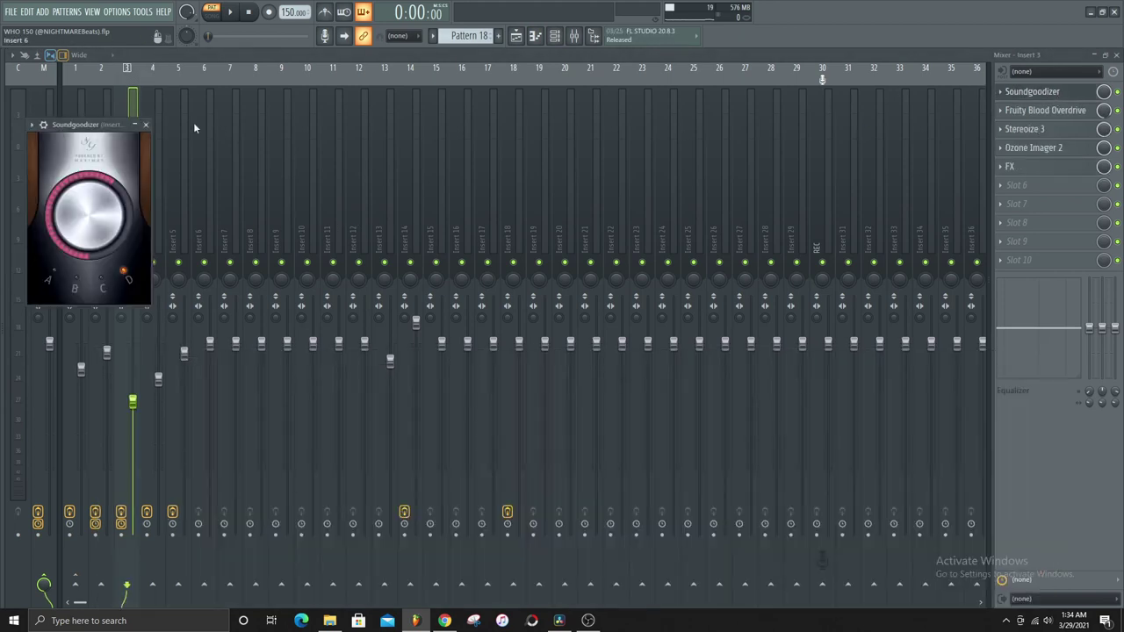
click(146, 125)
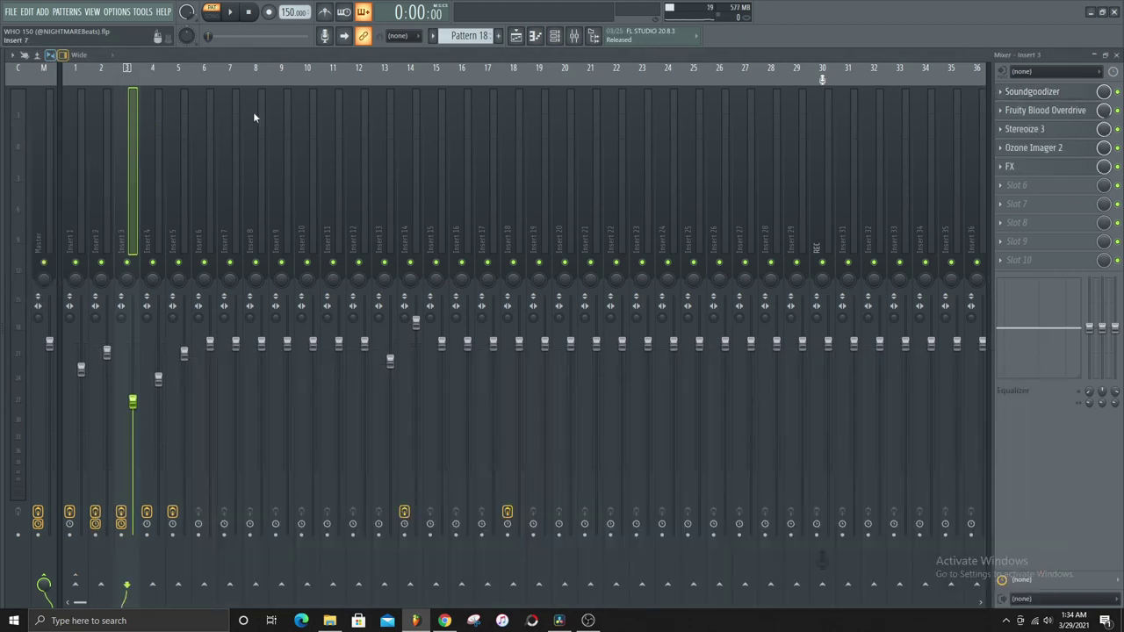
Check Blood Overdrive, Stereoize 3, Ozone Imager 2 and Effector on Insert 3, then close the mixer.
click(1031, 109)
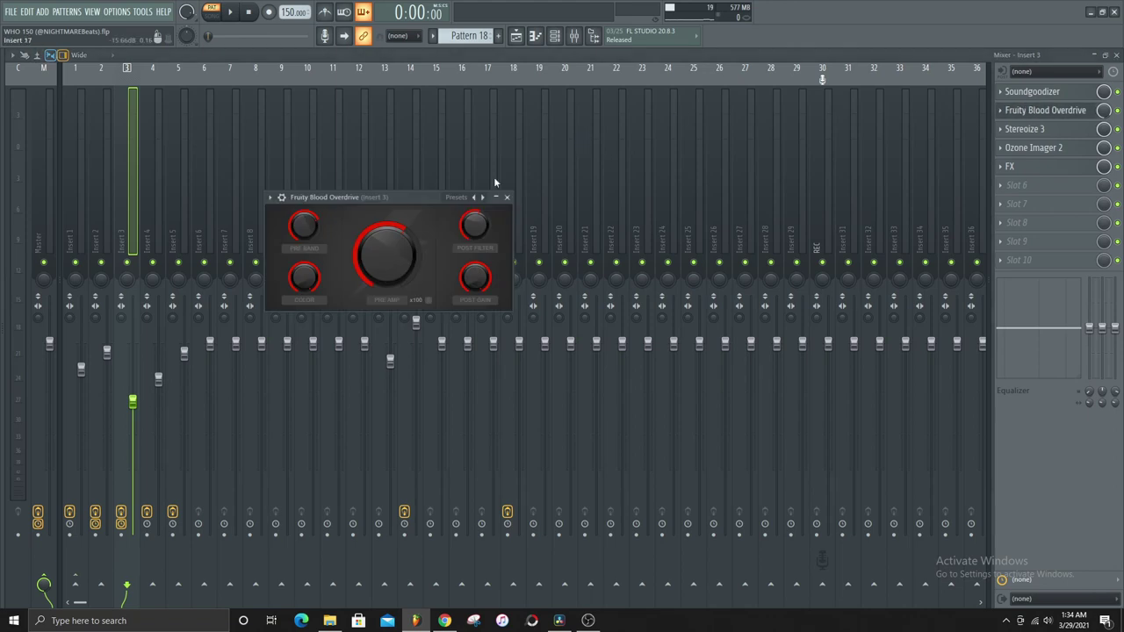
click(507, 197)
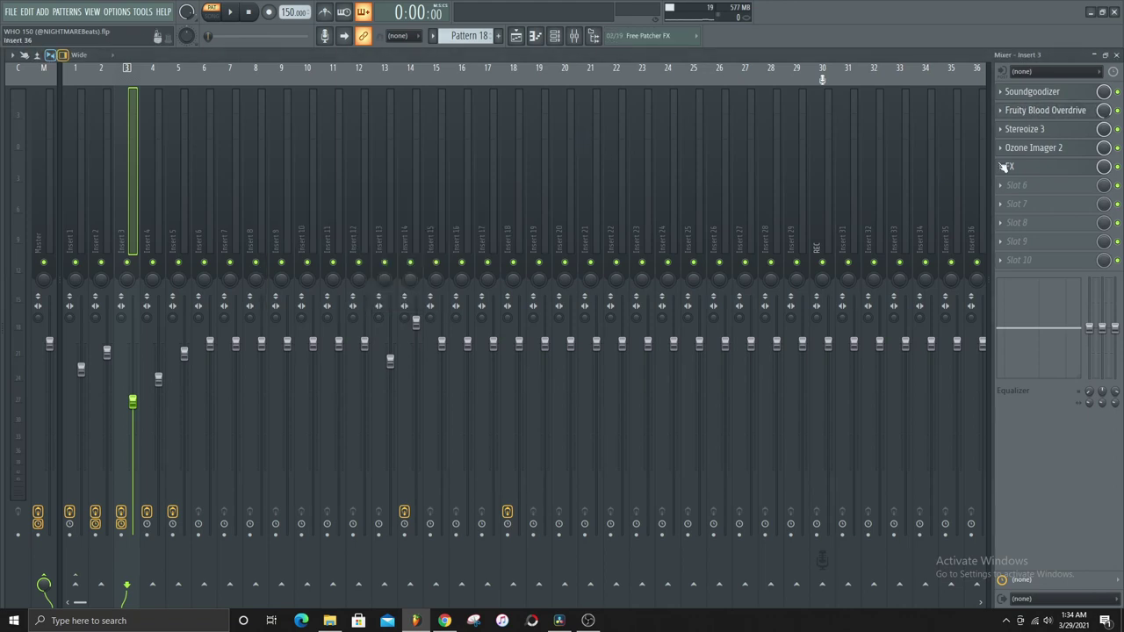
click(1045, 130)
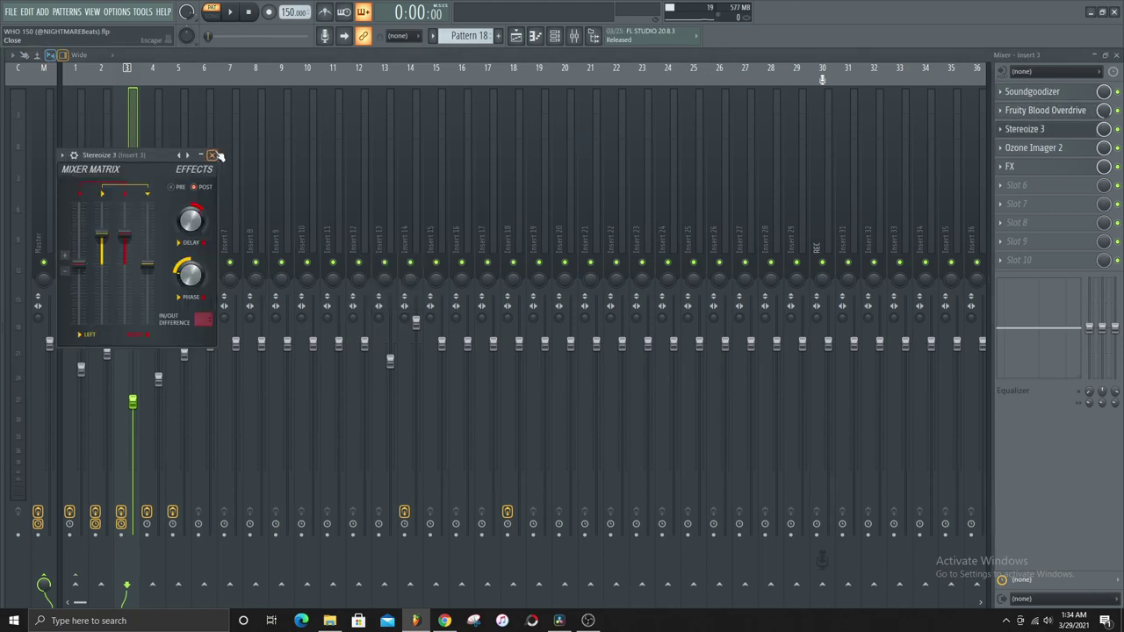
click(212, 155)
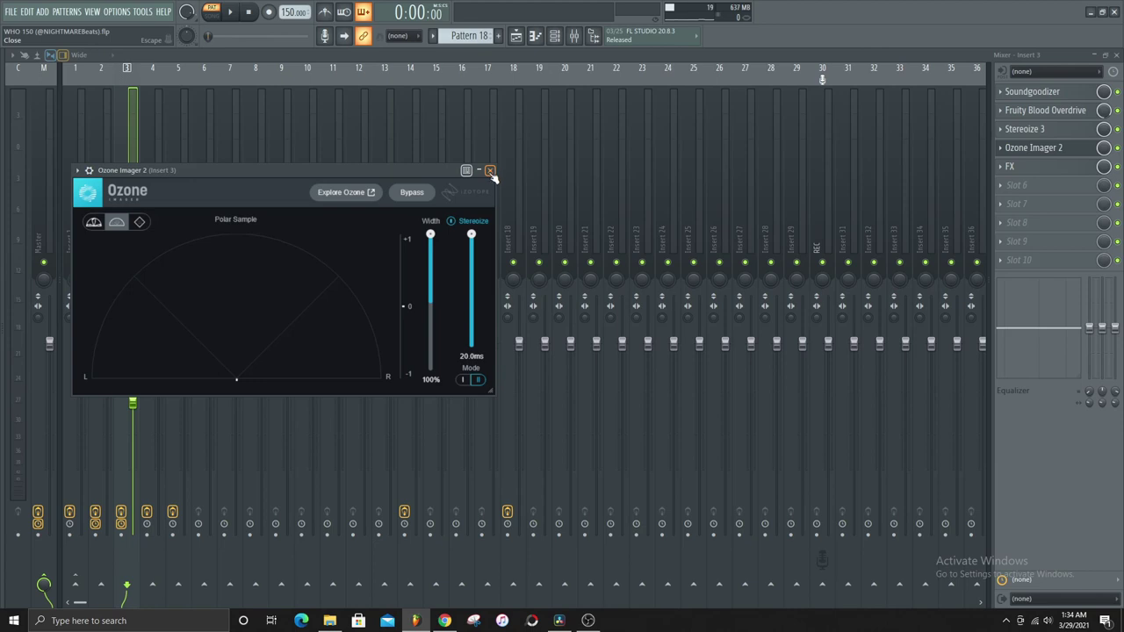
click(490, 171)
click(1057, 167)
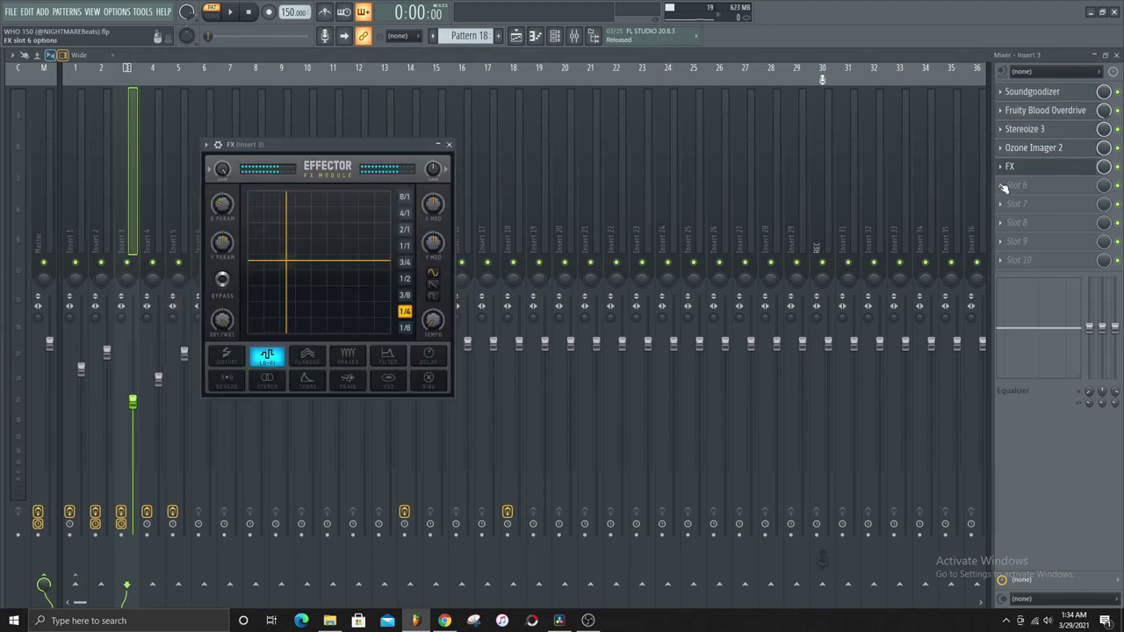
click(450, 145)
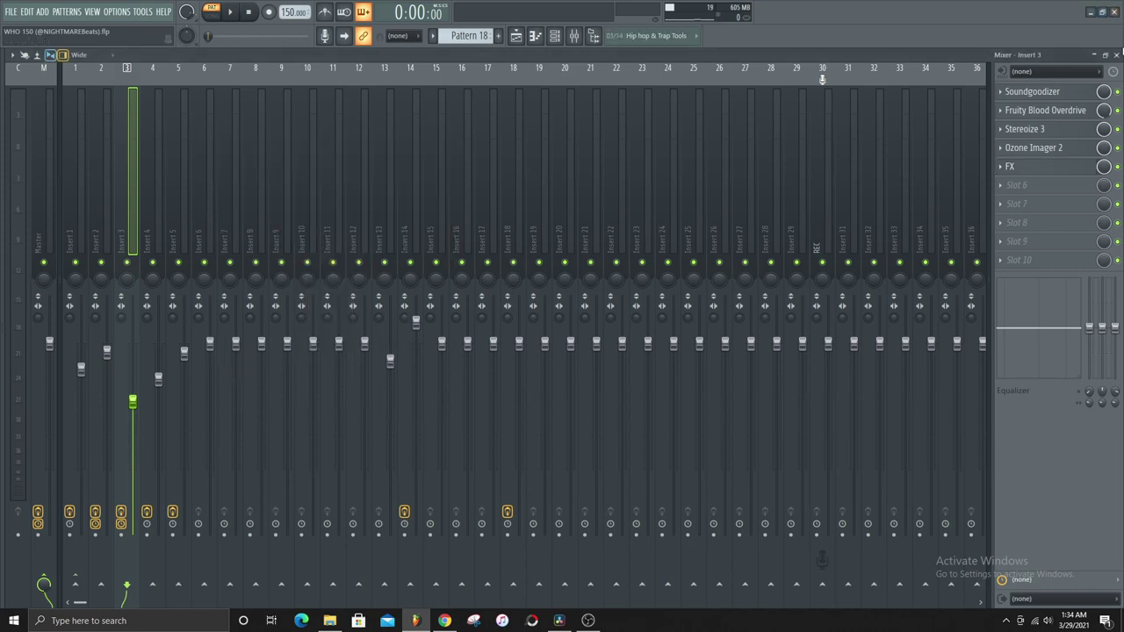
click(1116, 55)
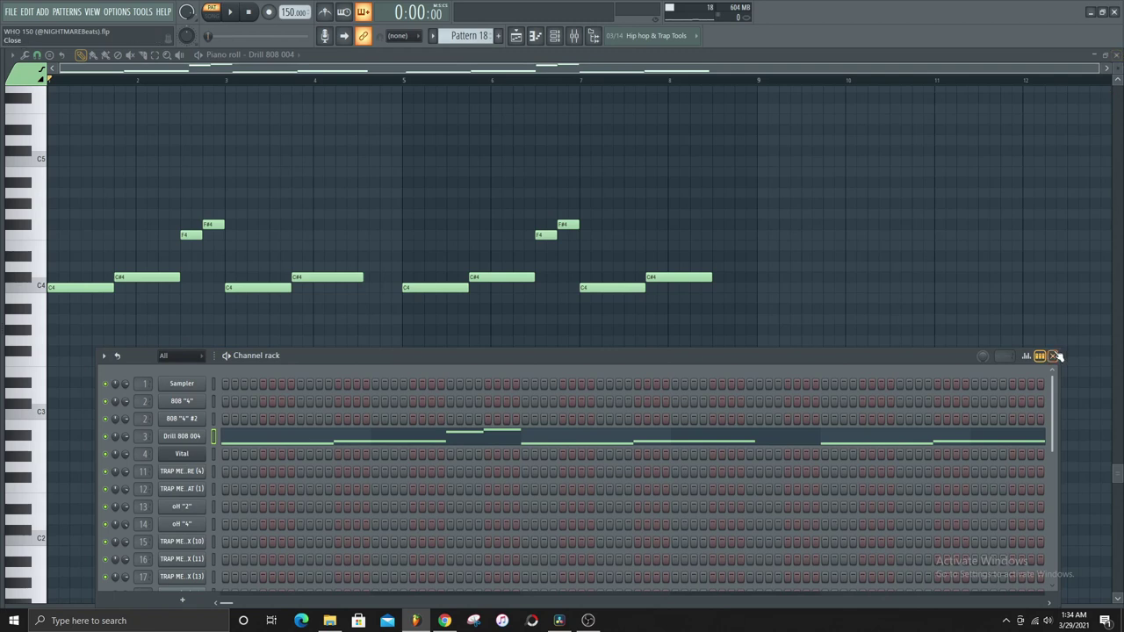
Close the Drill 808 004 piano roll and channel rack to view all playlist tracks.
click(1116, 55)
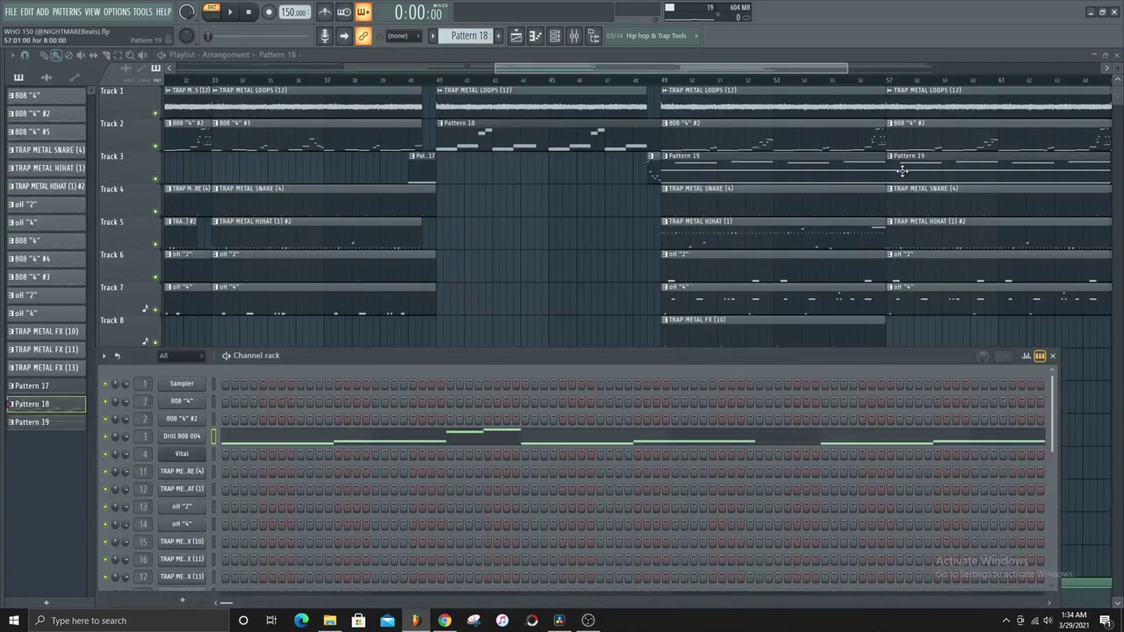
scroll(1007, 320, down, 3)
click(1053, 357)
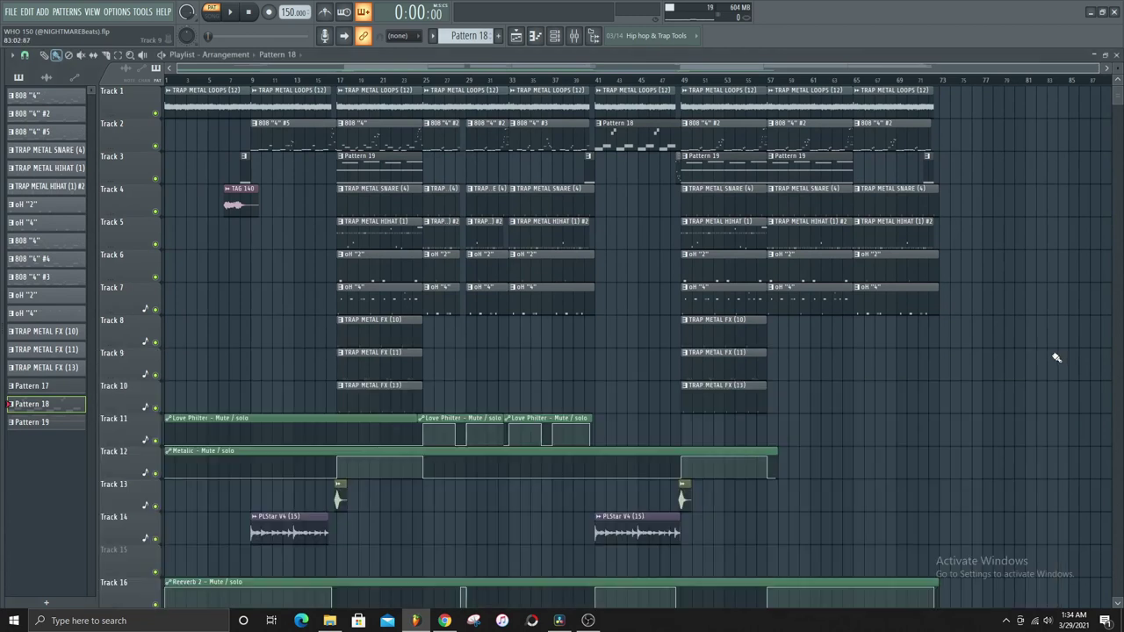